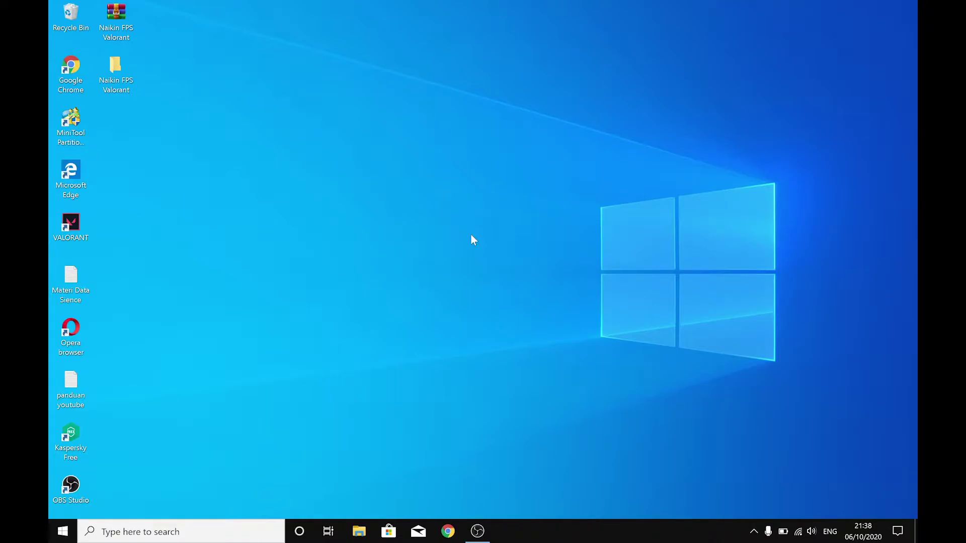
- Search for the Notifications and actions settings, make sure notifications from apps and other senders are off, and close the window
{"action": "left_click", "coordinate": [154, 537]}
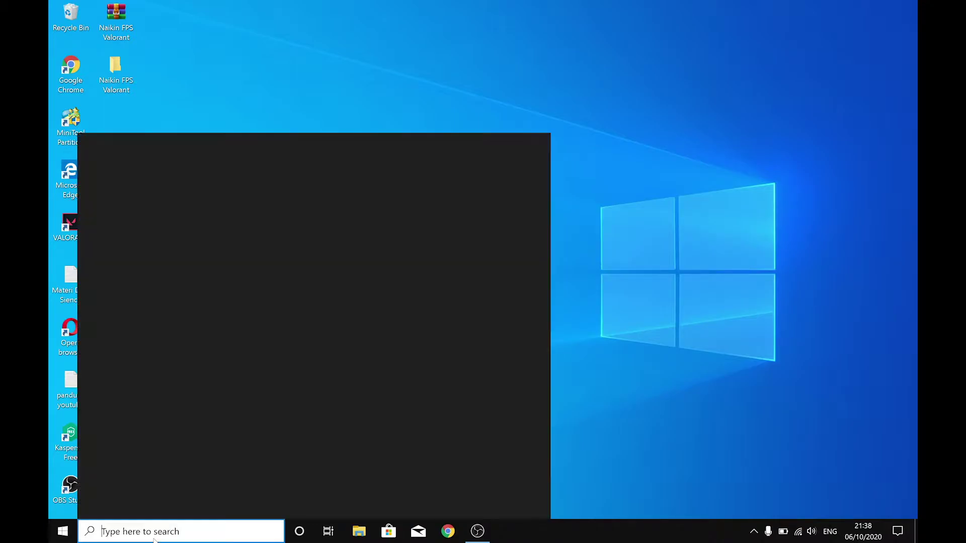
{"action": "type", "text": "no"}
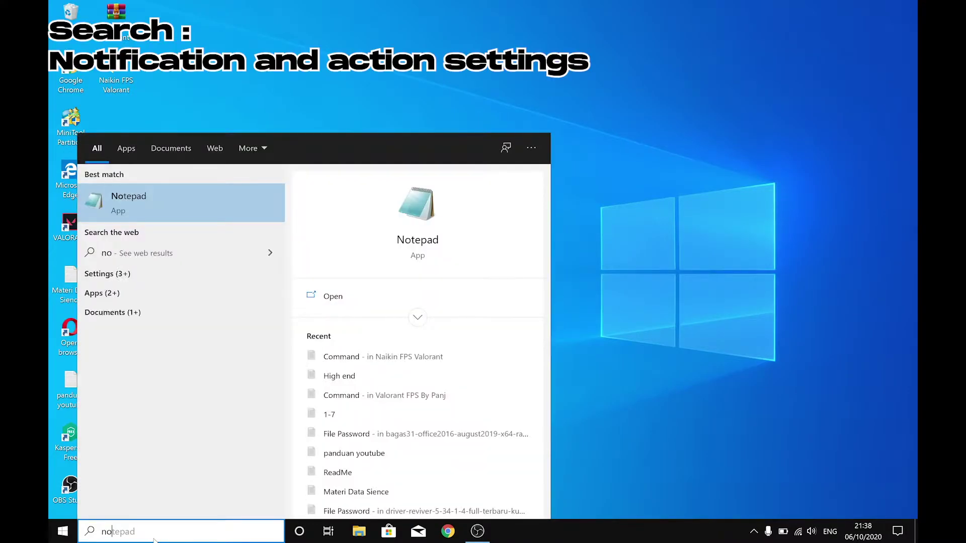
{"action": "type", "text": "tif"}
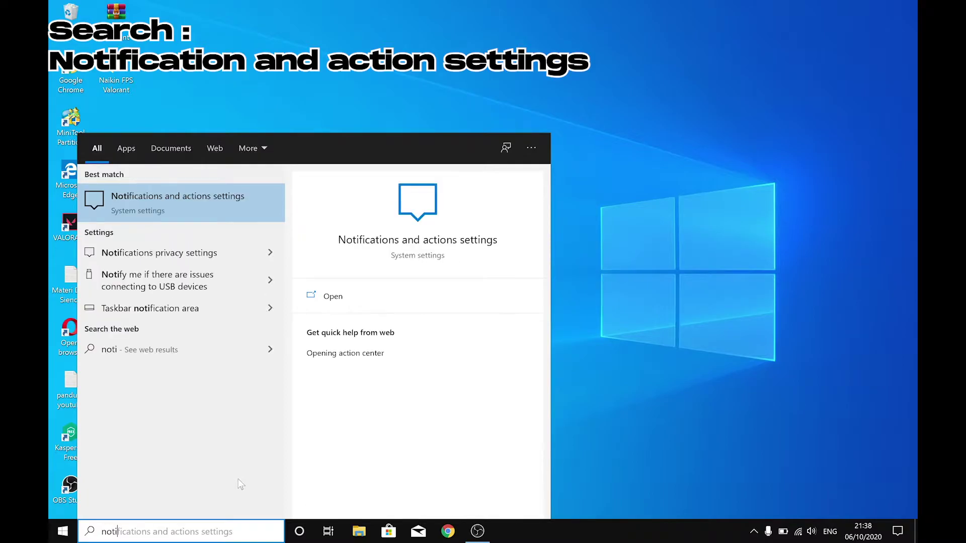
{"action": "left_click", "coordinate": [231, 207]}
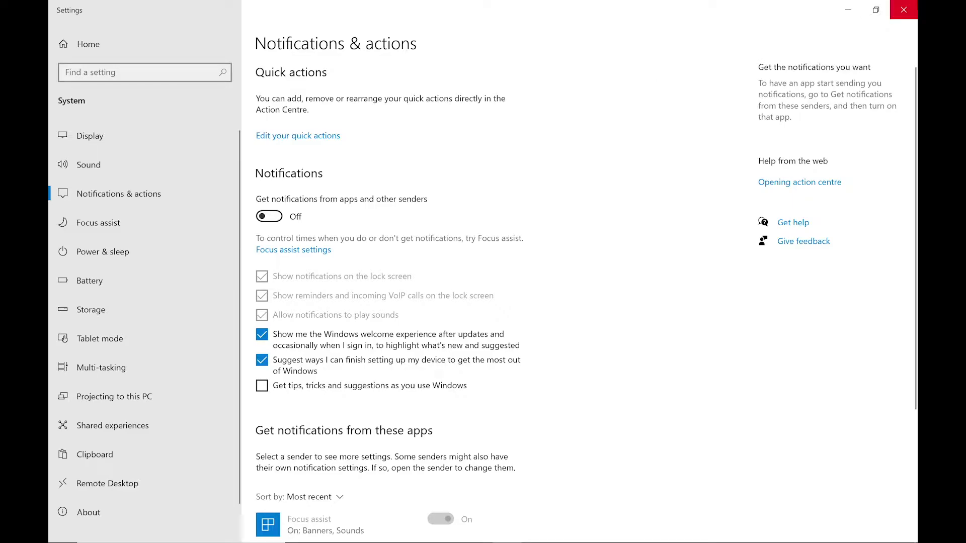
{"action": "left_click", "coordinate": [904, 10]}
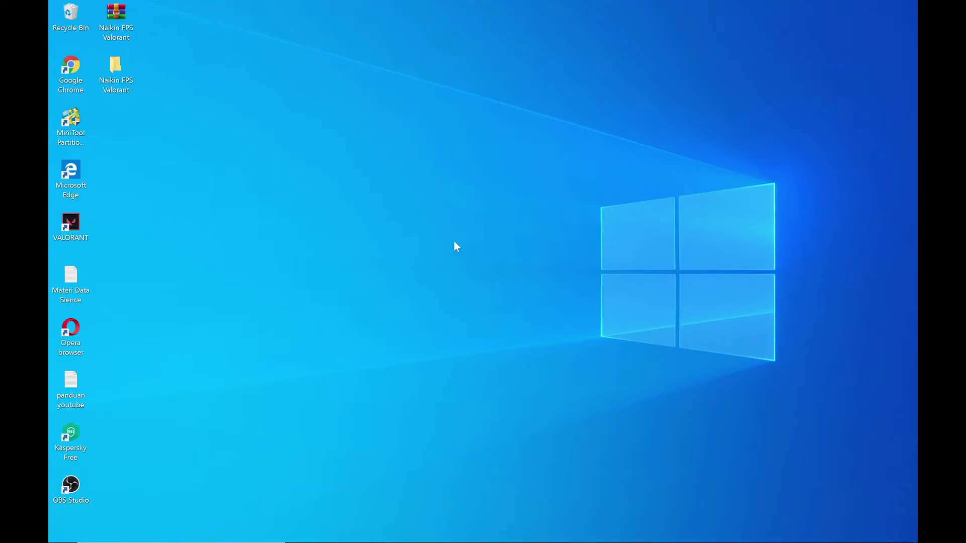
- Search for Show transparency in Windows, make sure Transparency effects is off in the Colours settings, and close the window
{"action": "left_click", "coordinate": [108, 532]}
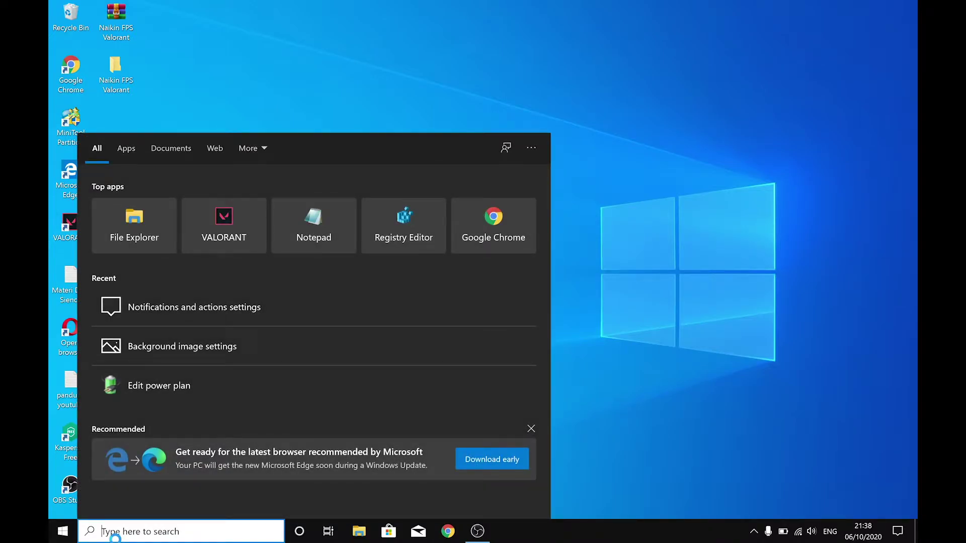
{"action": "type", "text": "tra"}
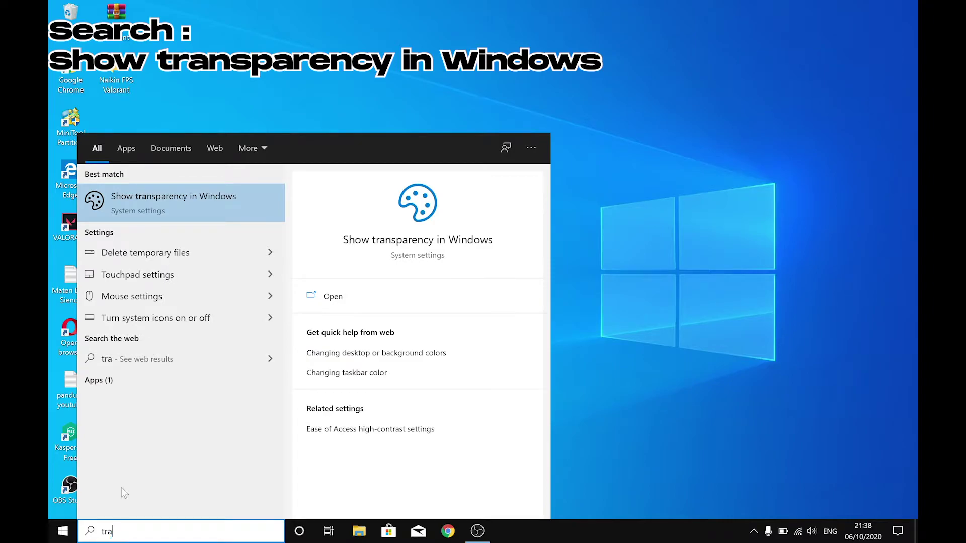
{"action": "left_click", "coordinate": [149, 206]}
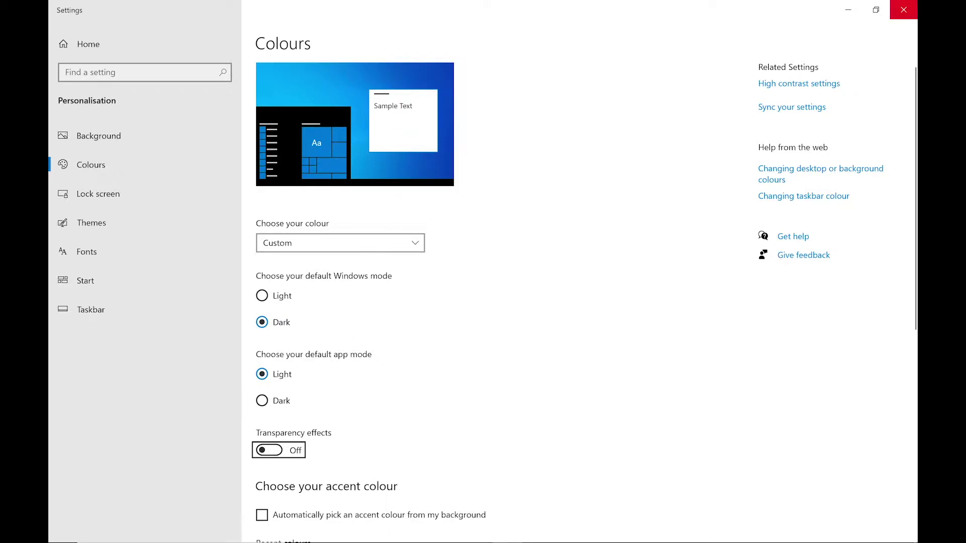
{"action": "left_click", "coordinate": [903, 10]}
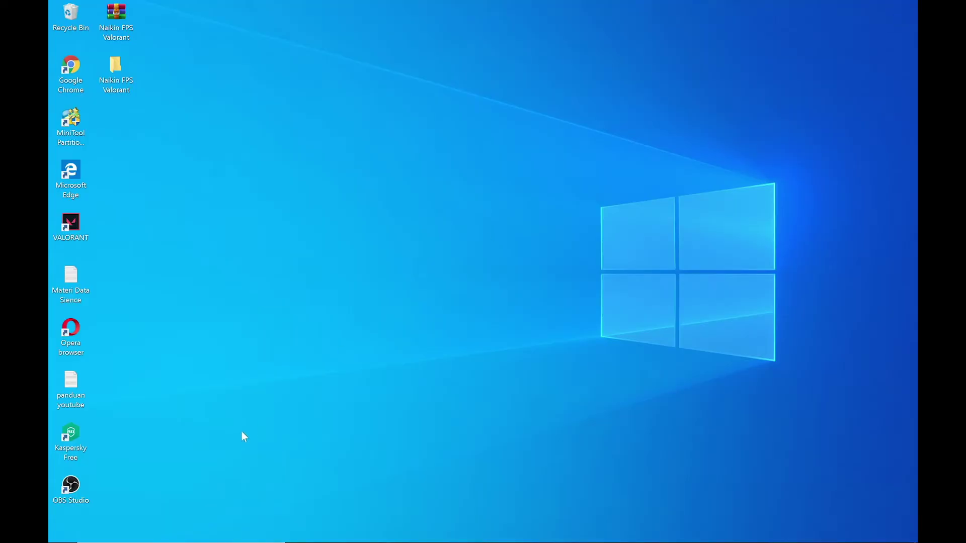
- Open the settings for the appearance and performance of Windows and apply Adjust for best performance to the visual effects
{"action": "left_click", "coordinate": [132, 531]}
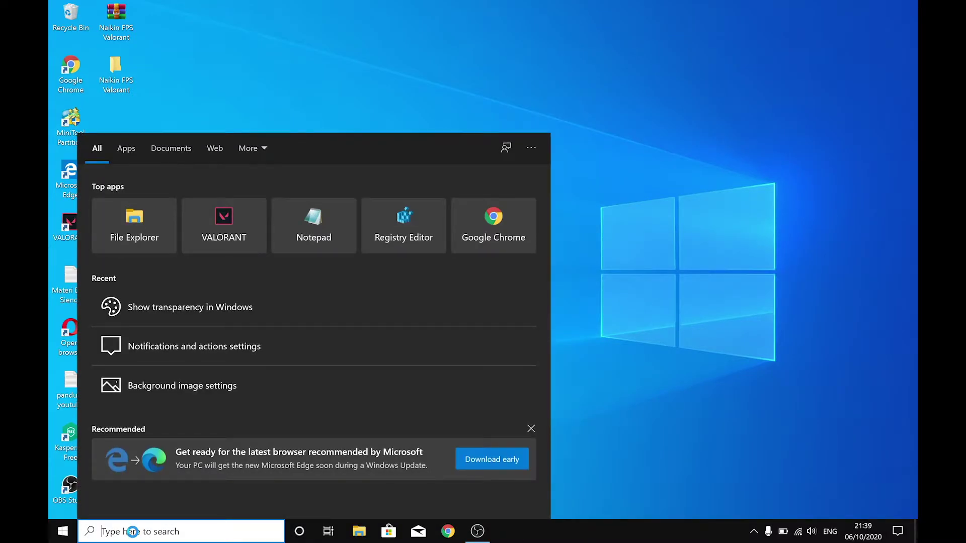
{"action": "type", "text": "per"}
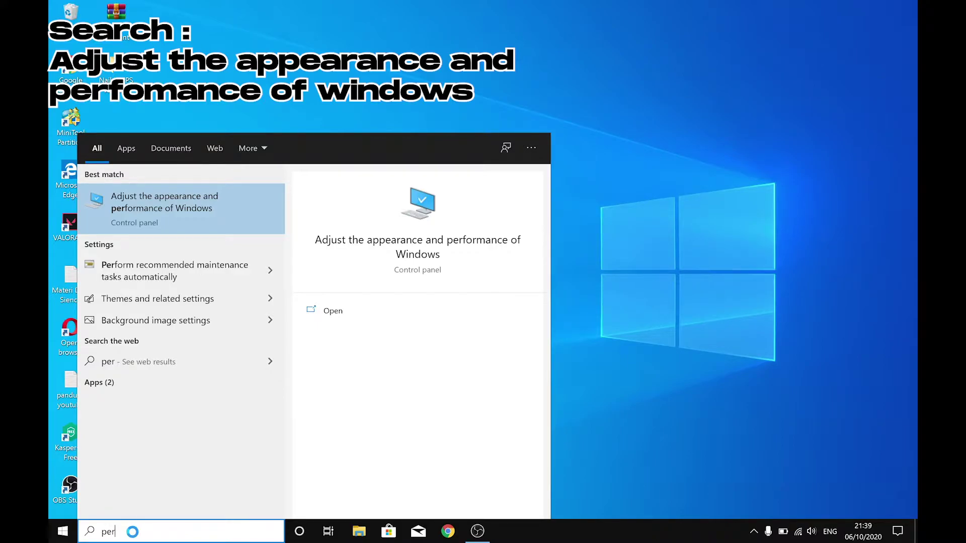
{"action": "key", "text": "Return"}
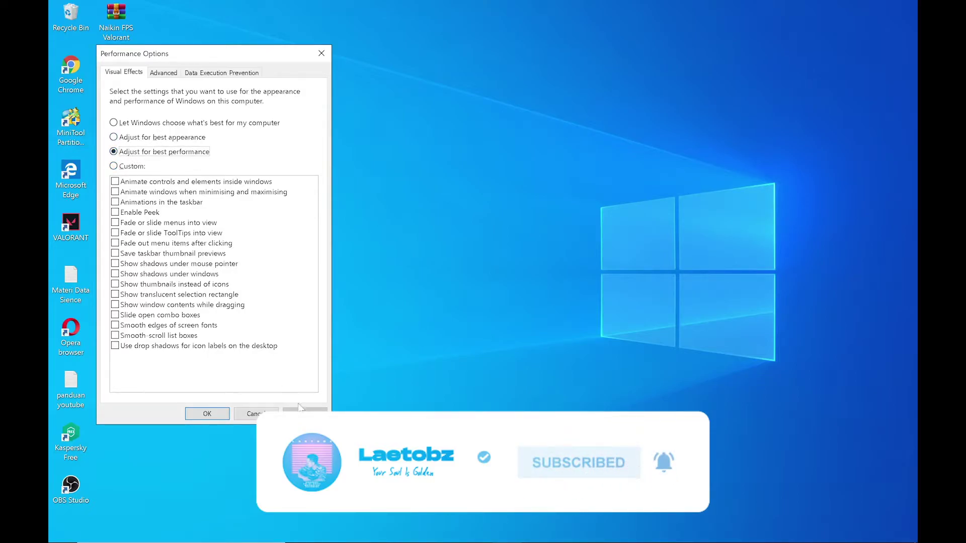
{"action": "left_click", "coordinate": [212, 417]}
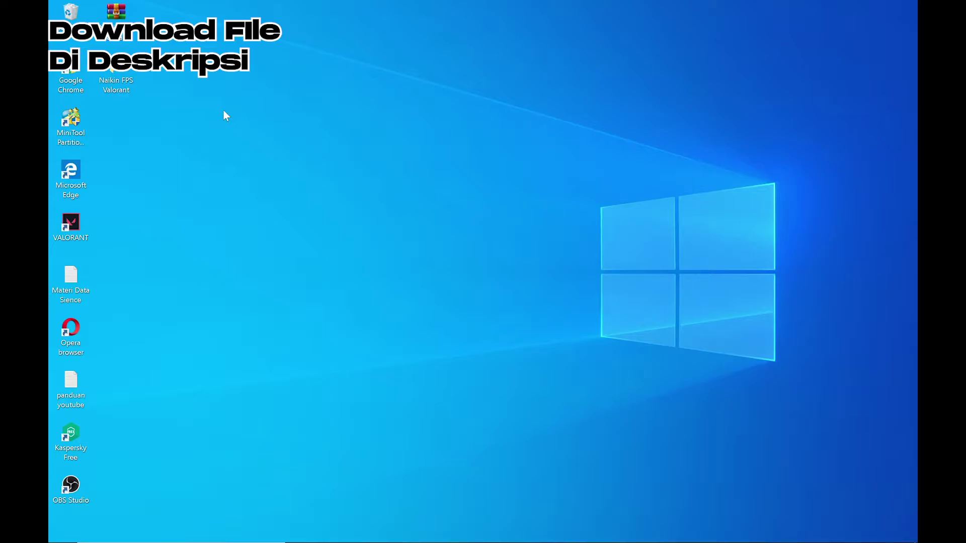
- Open the Command text file in the Naikin FPS Valorant folder and copy its powercfg -duplicatescheme line
{"action": "double_click", "coordinate": [116, 88]}
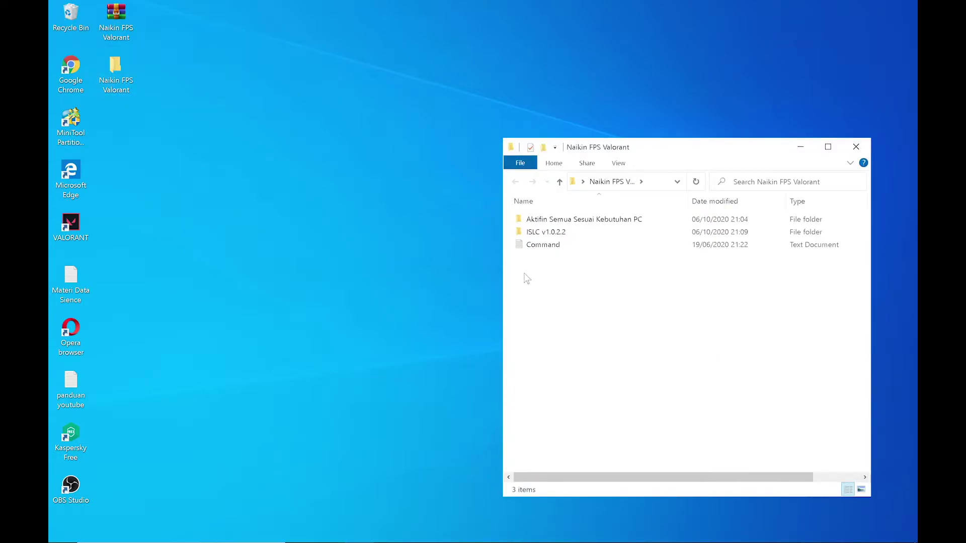
{"action": "double_click", "coordinate": [541, 245]}
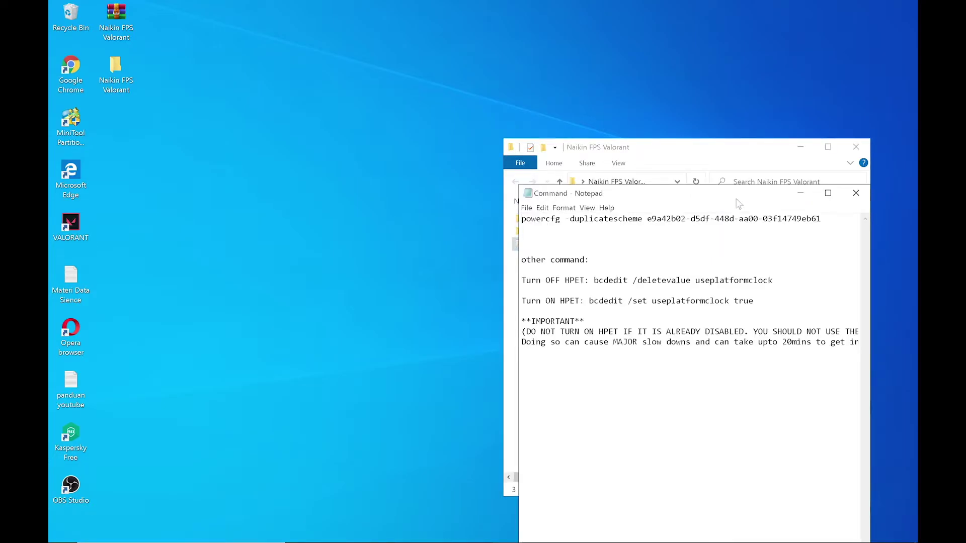
{"action": "left_click_drag", "start_coordinate": [821, 218], "coordinate": [521, 219]}
{"action": "left_click", "coordinate": [522, 229]}
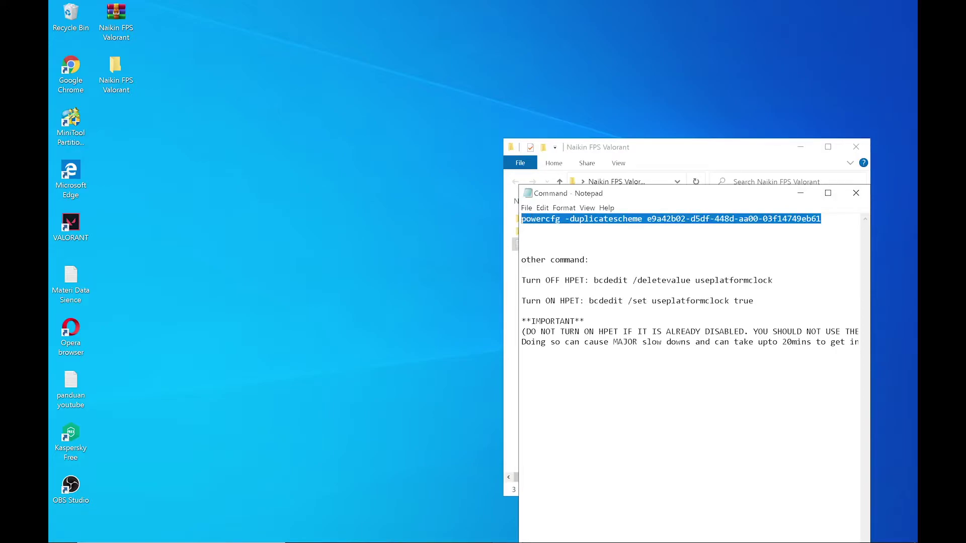
{"action": "right_click", "coordinate": [528, 220]}
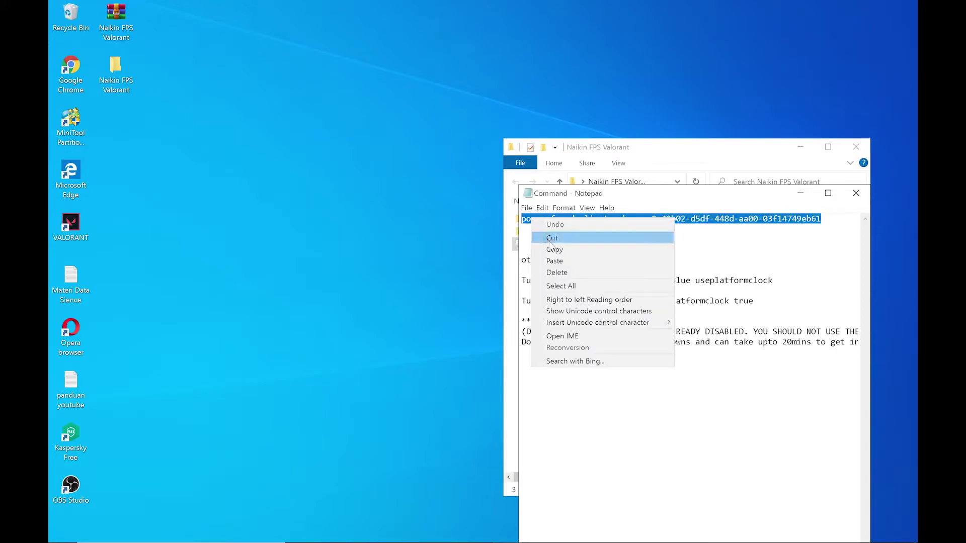
{"action": "left_click", "coordinate": [551, 249]}
- Find Command Prompt through Windows search and run it as administrator, allowing it to make changes
{"action": "mouse_move", "coordinate": [755, 542]}
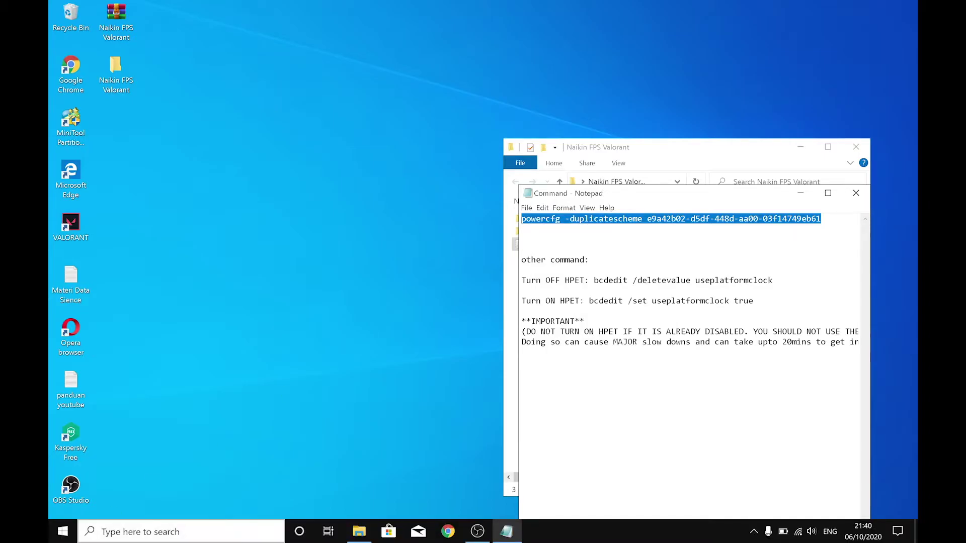
{"action": "left_click", "coordinate": [115, 531]}
{"action": "type", "text": "co"}
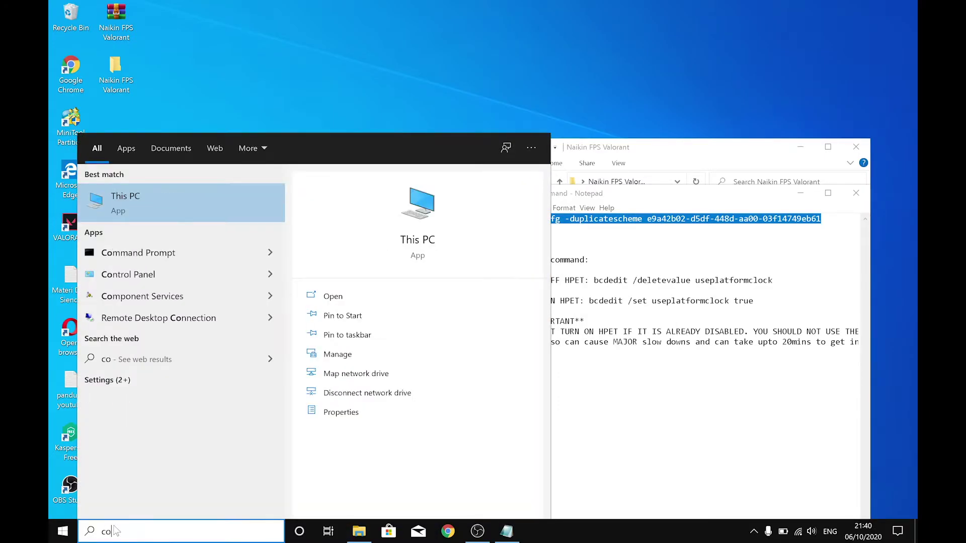
{"action": "key", "text": "BackSpace"}
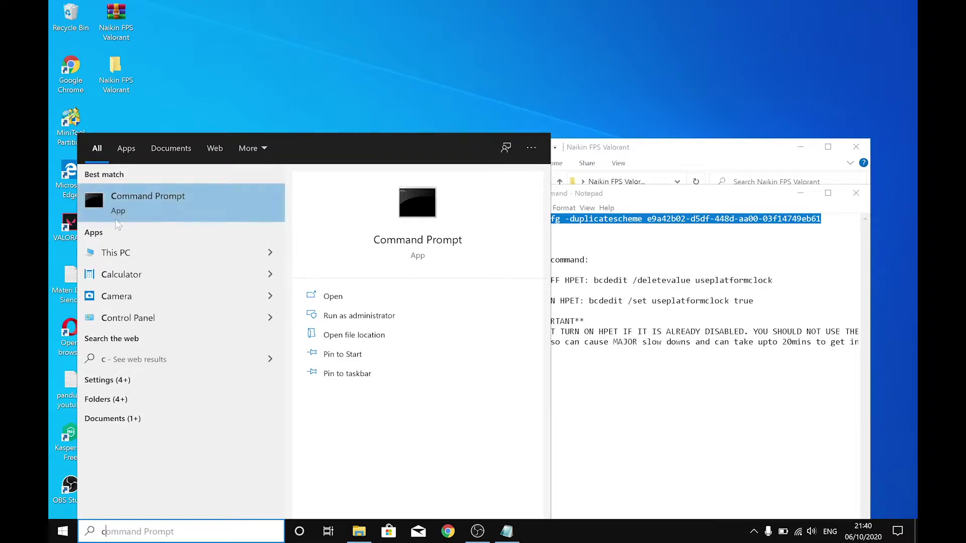
{"action": "right_click", "coordinate": [121, 202]}
{"action": "left_click", "coordinate": [154, 214]}
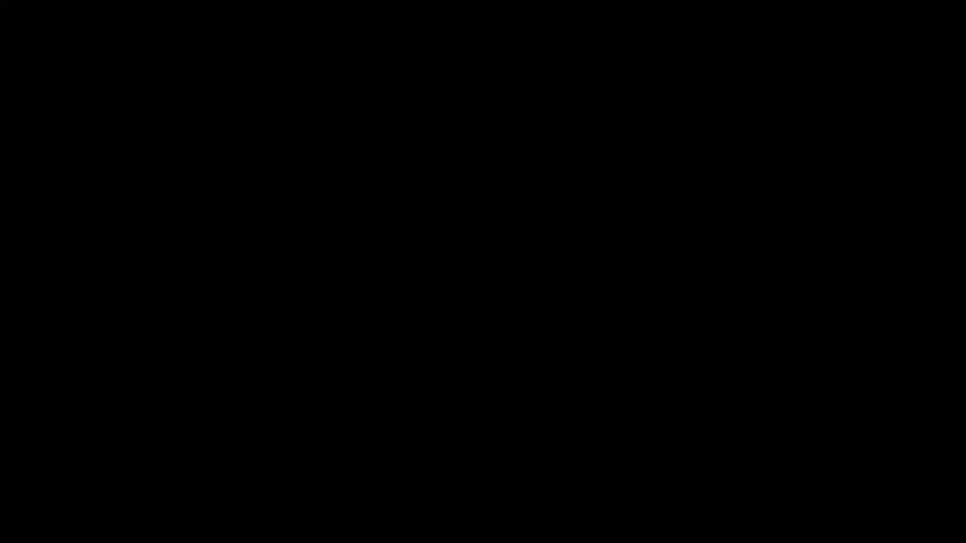
{"action": "left_click", "coordinate": [402, 350]}
- Run the copied command powercfg -duplicatescheme e9a42b02-d5df-448d-aa00-03f14749eb61 and close Command Prompt
{"action": "key", "text": "ctrl+v"}
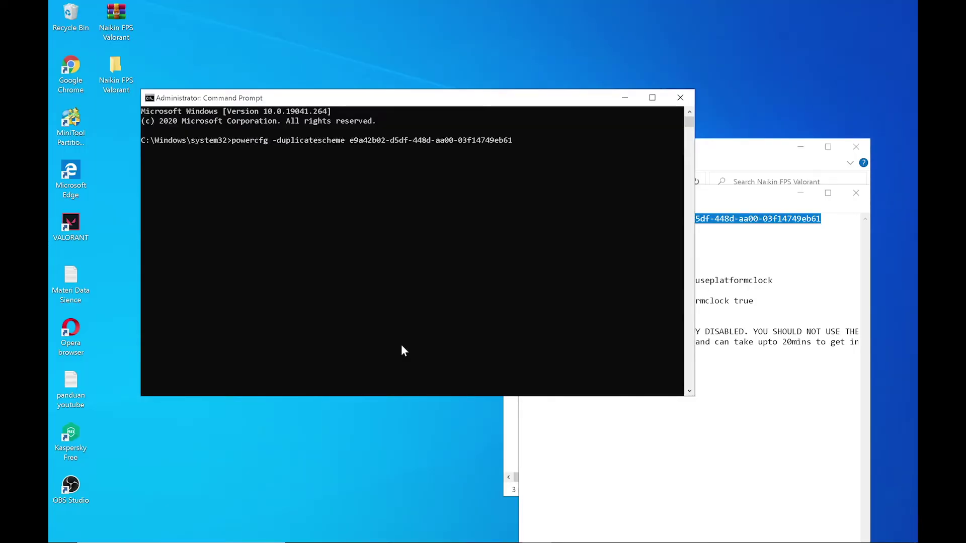
{"action": "key", "text": "Return"}
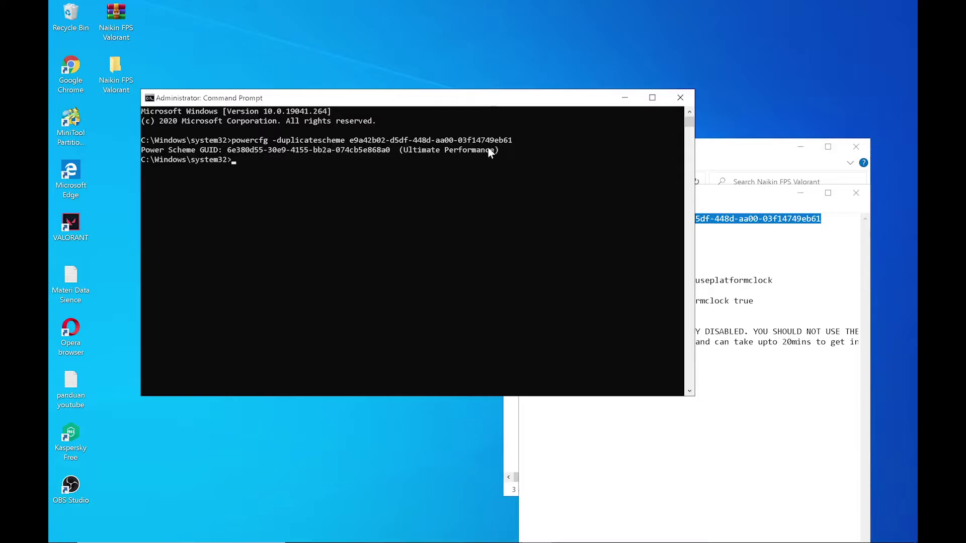
{"action": "left_click", "coordinate": [678, 98]}
- Open Edit power plan through Windows search, make sure Ultimate Performance is the selected plan in Power Options, and close the window
{"action": "left_click", "coordinate": [136, 532]}
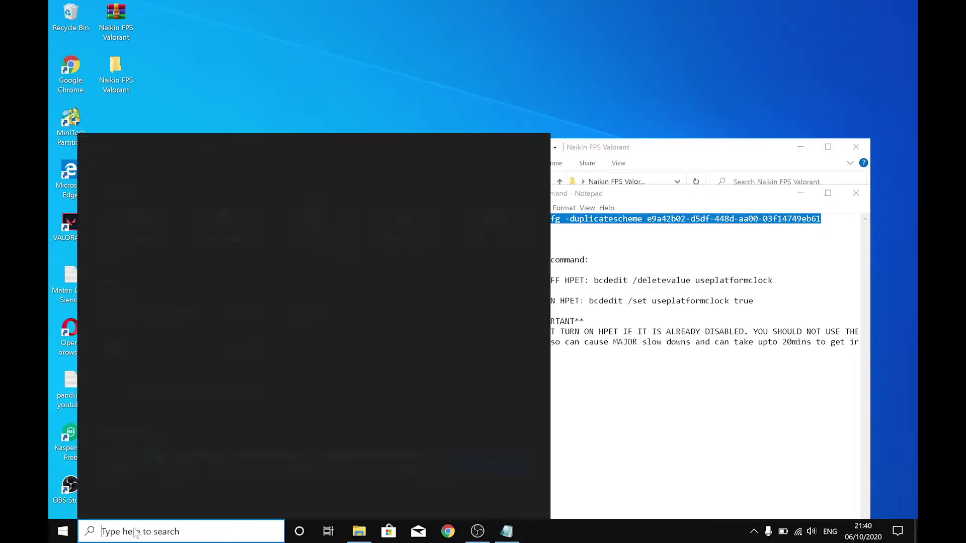
{"action": "type", "text": "se"}
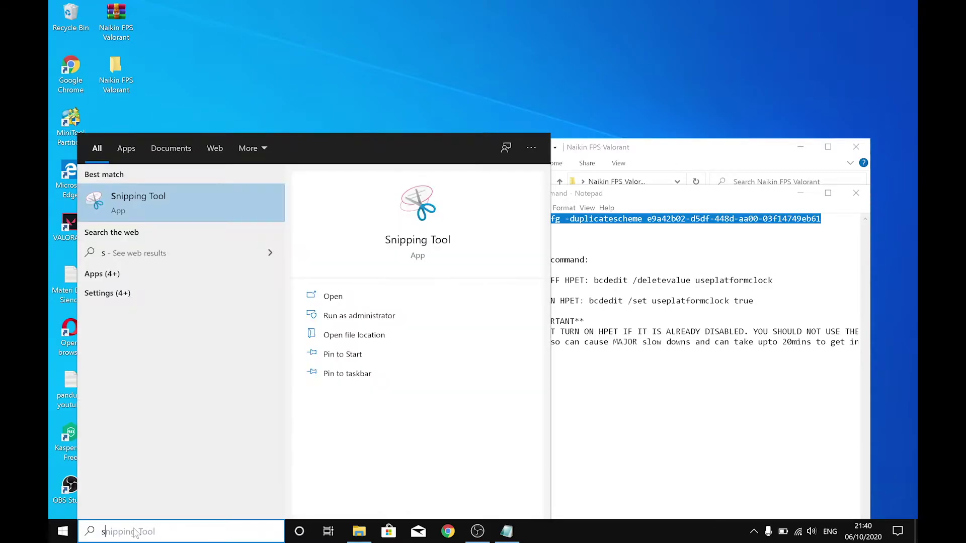
{"action": "key", "text": "BackSpace"}
{"action": "key", "text": "BackSpace"}
{"action": "type", "text": "p"}
{"action": "key", "text": "BackSpace"}
{"action": "type", "text": "po"}
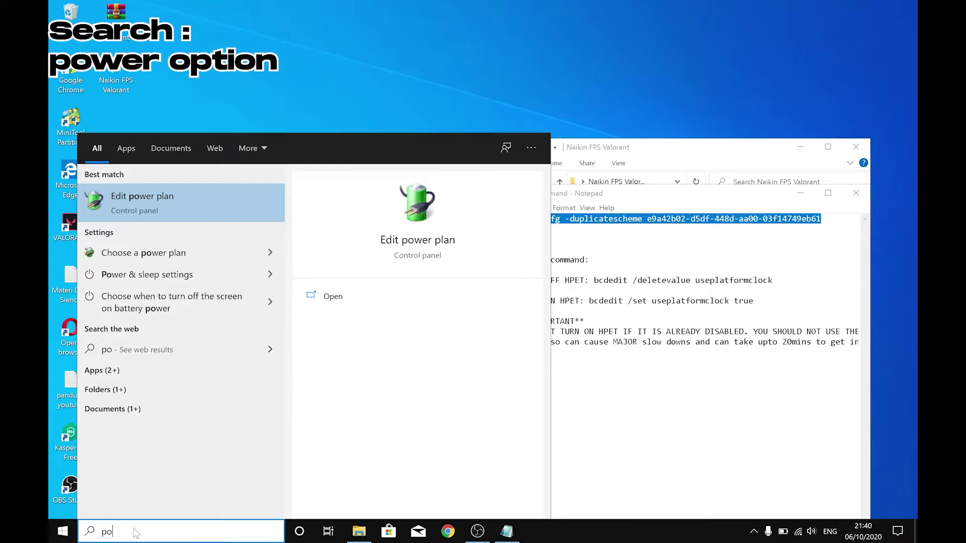
{"action": "left_click", "coordinate": [239, 198]}
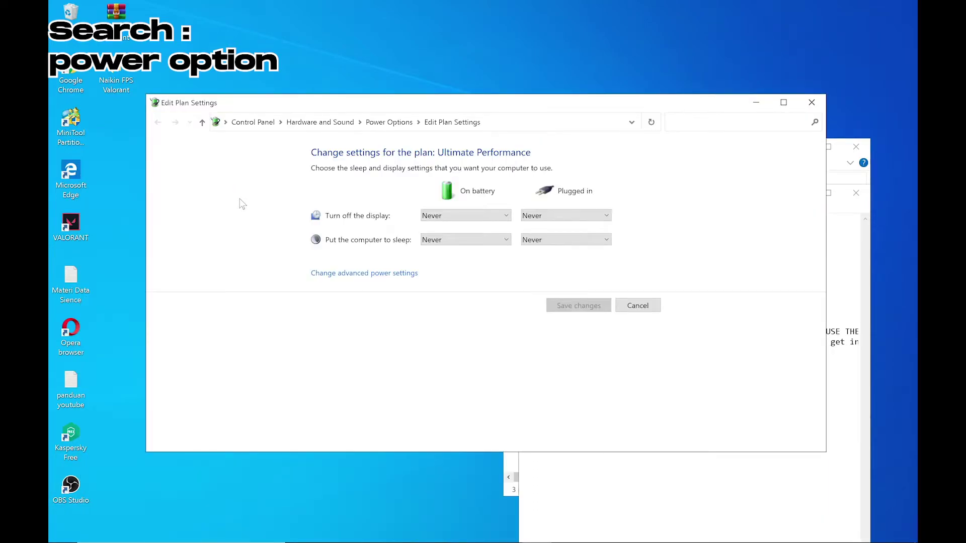
{"action": "left_click", "coordinate": [375, 126]}
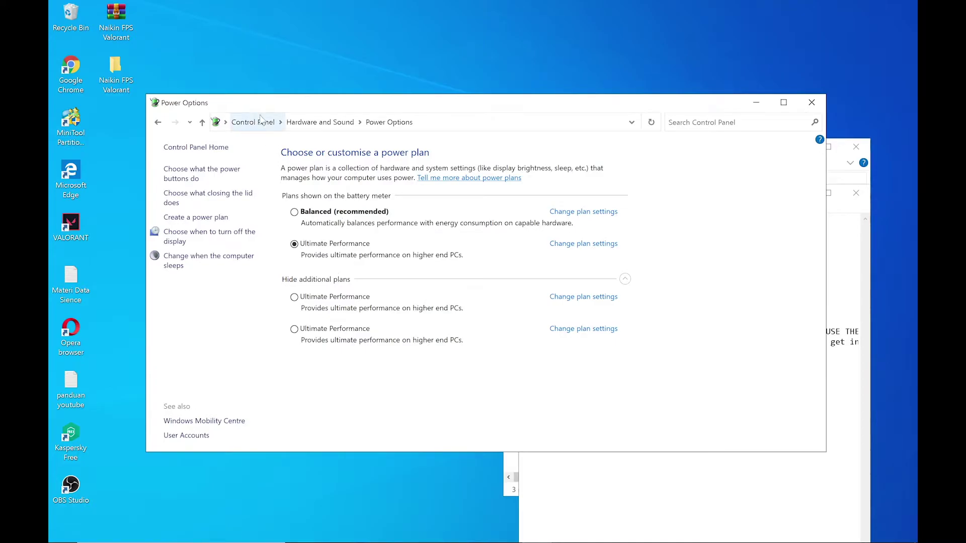
{"action": "left_click", "coordinate": [811, 104]}
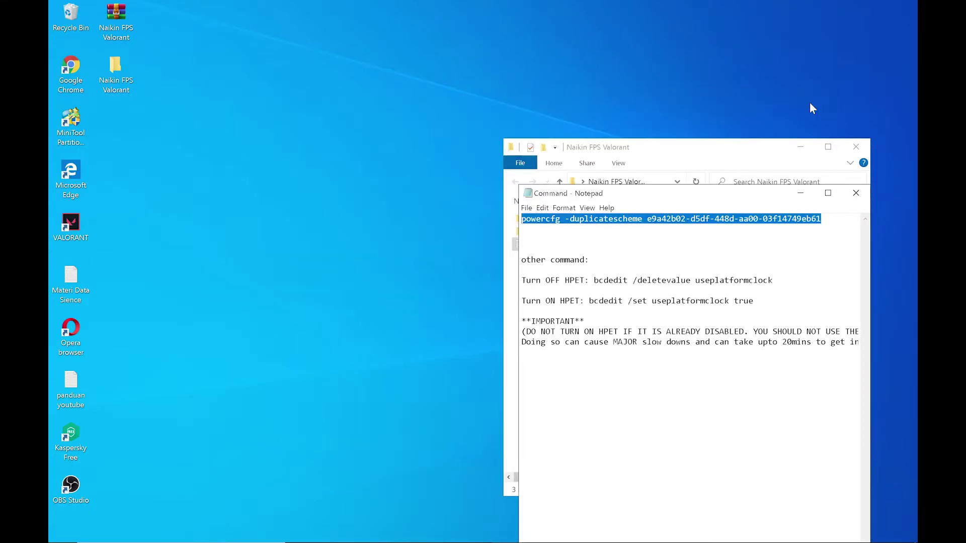
- Copy the whole line "Turn OFF HPET: bcdedit /deletevalue useplatformclock" from the Command text file
{"action": "left_click", "coordinate": [523, 311]}
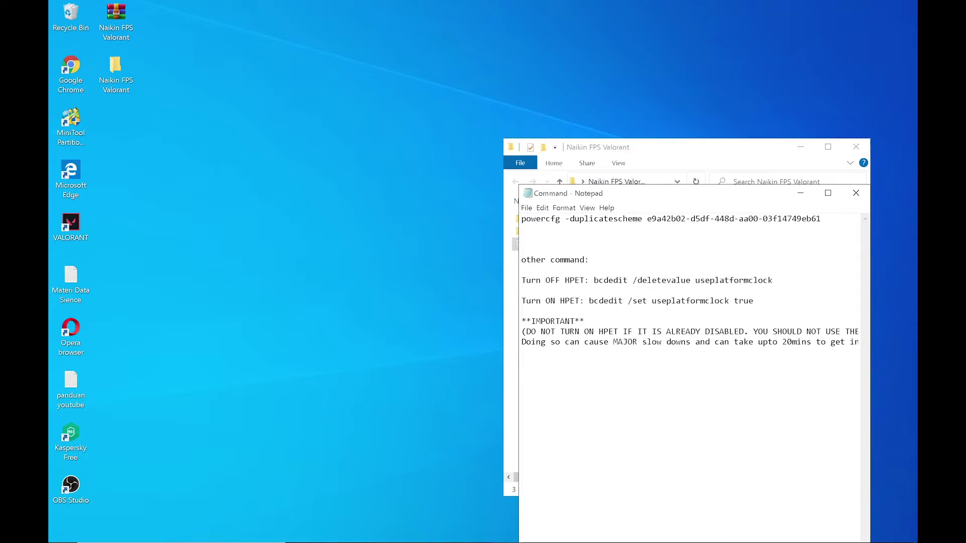
{"action": "left_click_drag", "start_coordinate": [522, 280], "coordinate": [773, 280]}
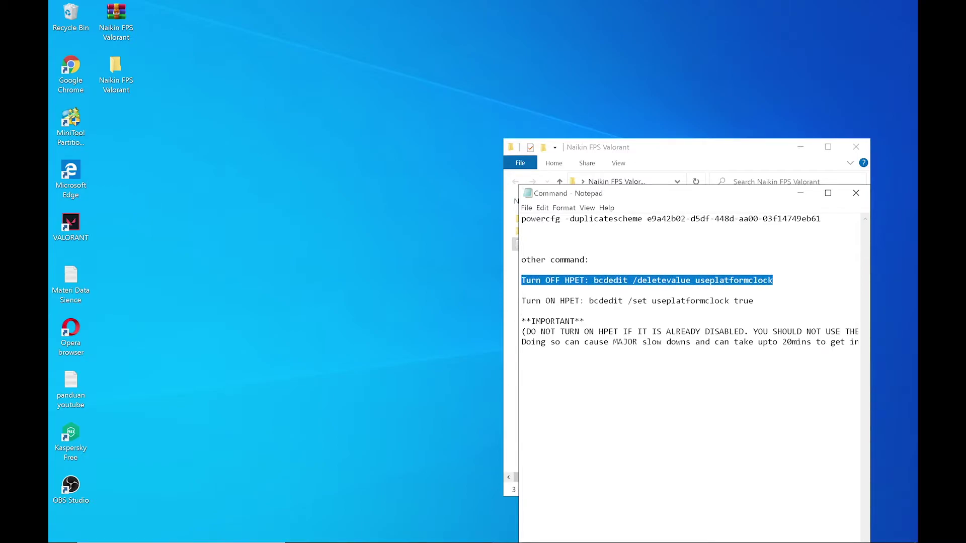
{"action": "right_click", "coordinate": [728, 281]}
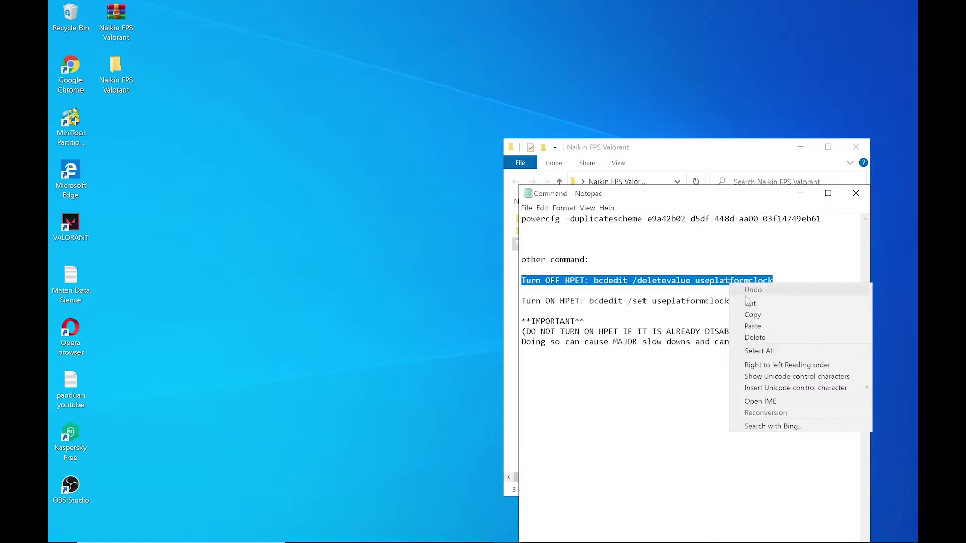
{"action": "left_click", "coordinate": [743, 313]}
- Run Command Prompt as administrator, try to execute the copied line "Turn OFF HPET: bcdedit /deletevalue useplatformclock", and close Command Prompt
{"action": "key", "text": "super+s"}
{"action": "type", "text": "c"}
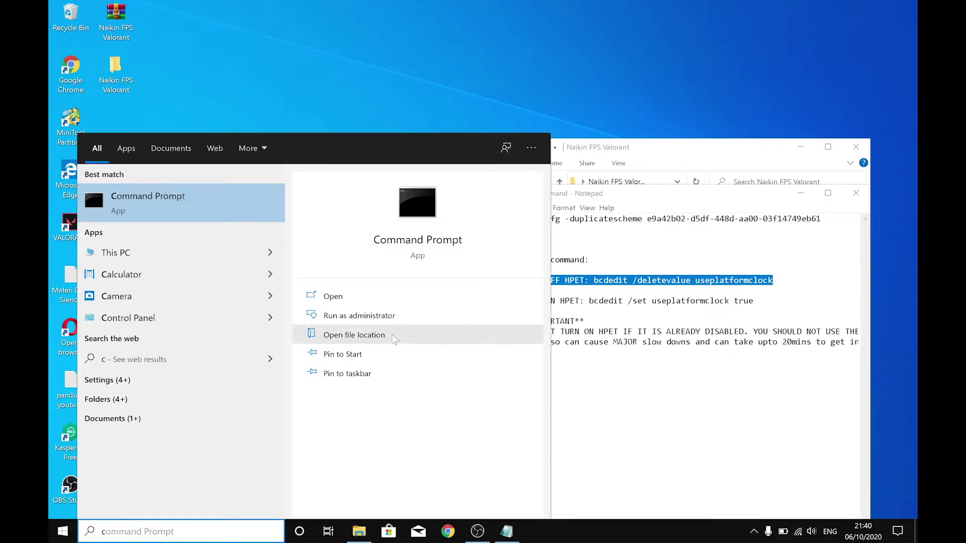
{"action": "left_click", "coordinate": [400, 318]}
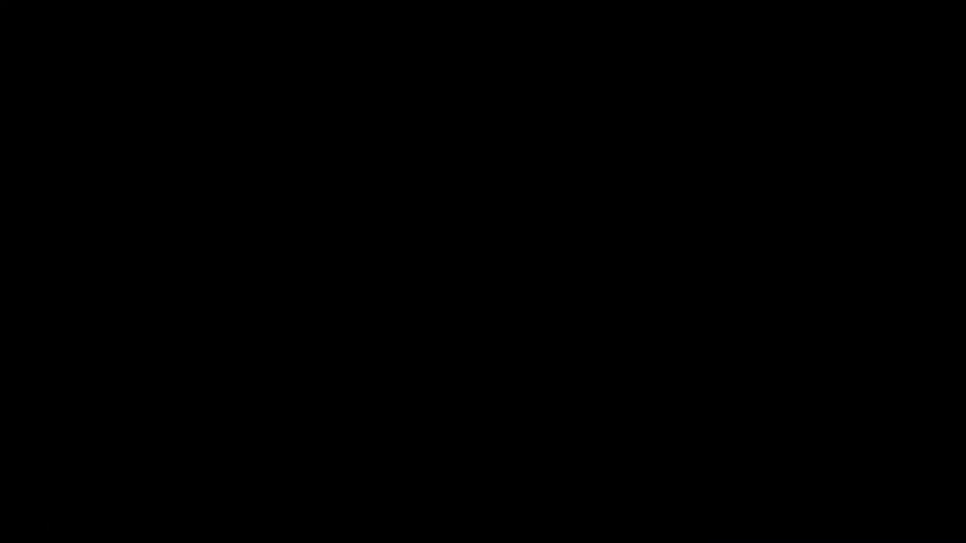
{"action": "key", "text": "ctrl+v"}
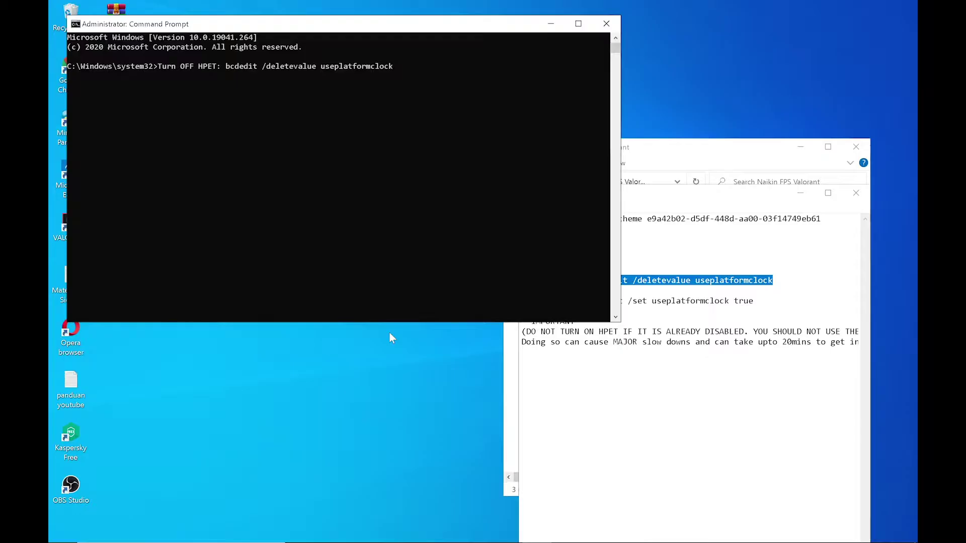
{"action": "key", "text": "Return"}
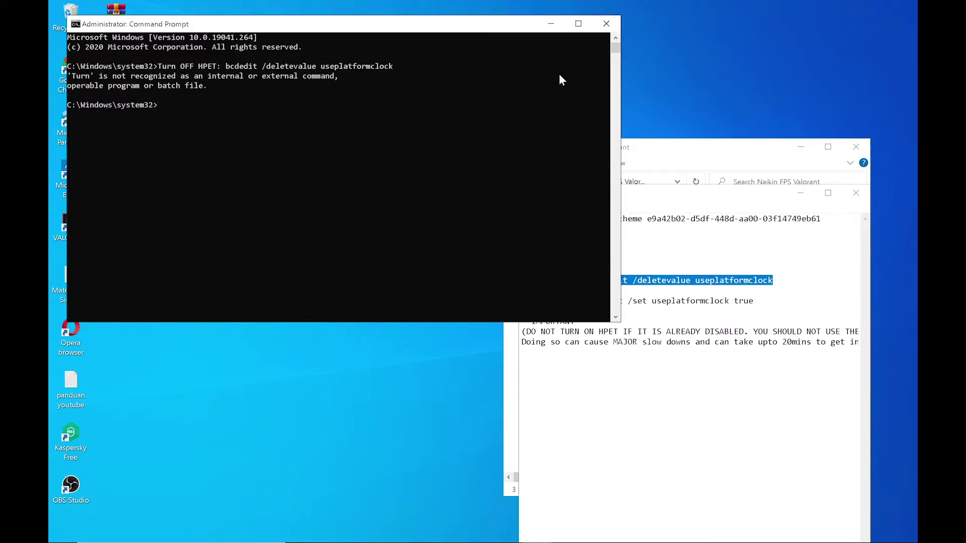
{"action": "left_click", "coordinate": [605, 24]}
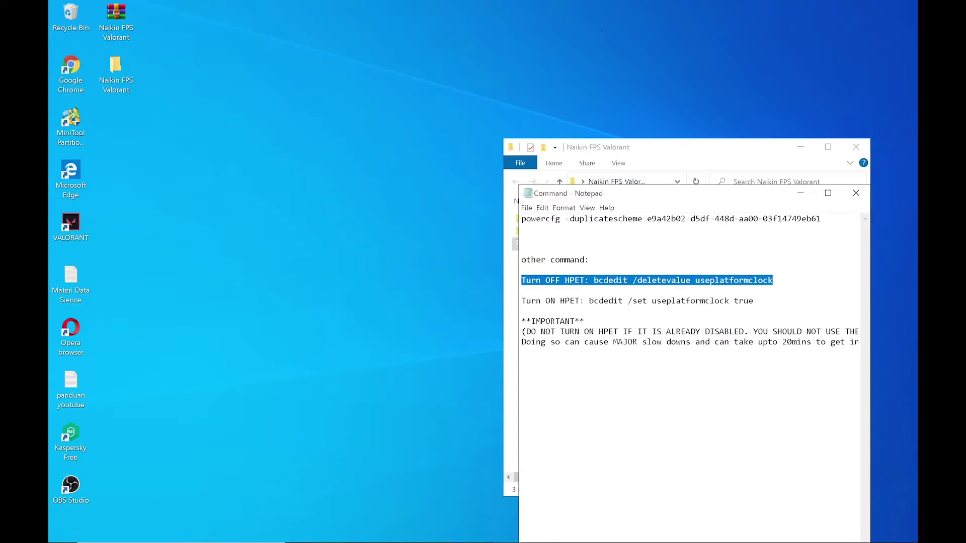
{"action": "left_click", "coordinate": [522, 271]}
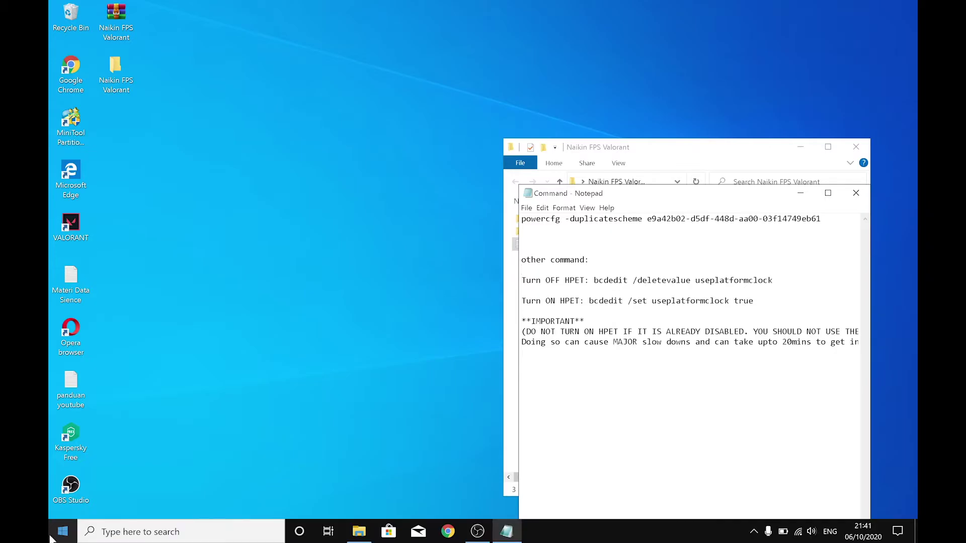
- Open Game Mode settings through Windows search, make sure Game Mode is on, and close Settings
{"action": "left_click", "coordinate": [117, 533]}
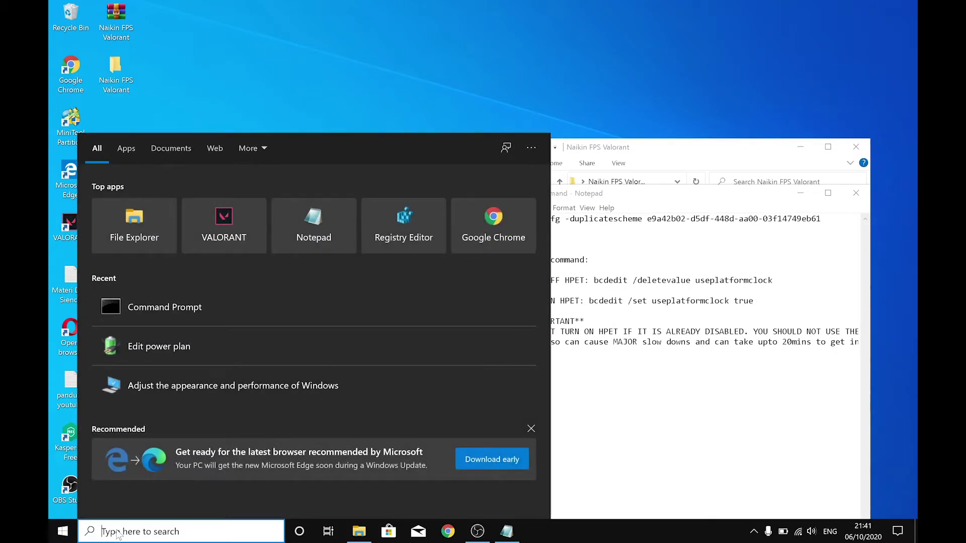
{"action": "type", "text": "ga"}
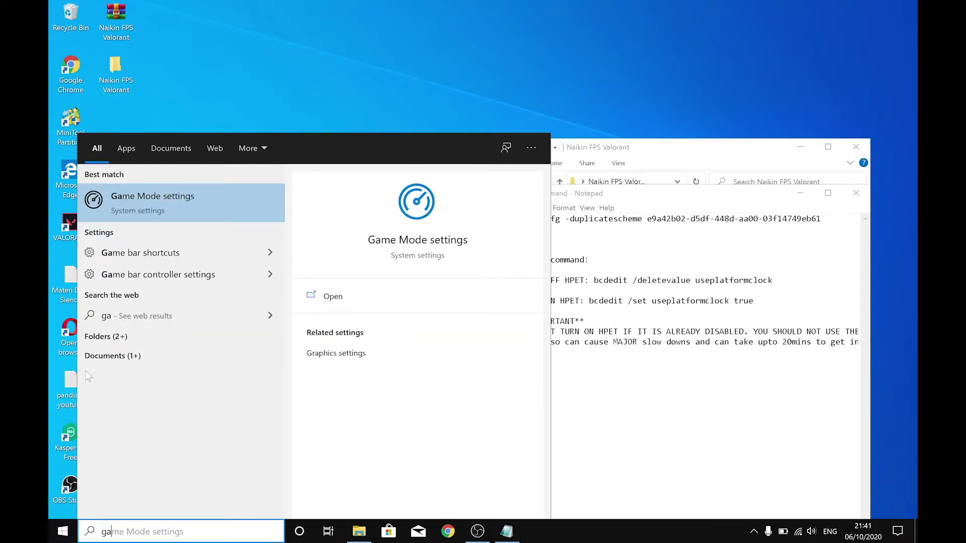
{"action": "left_click", "coordinate": [163, 200]}
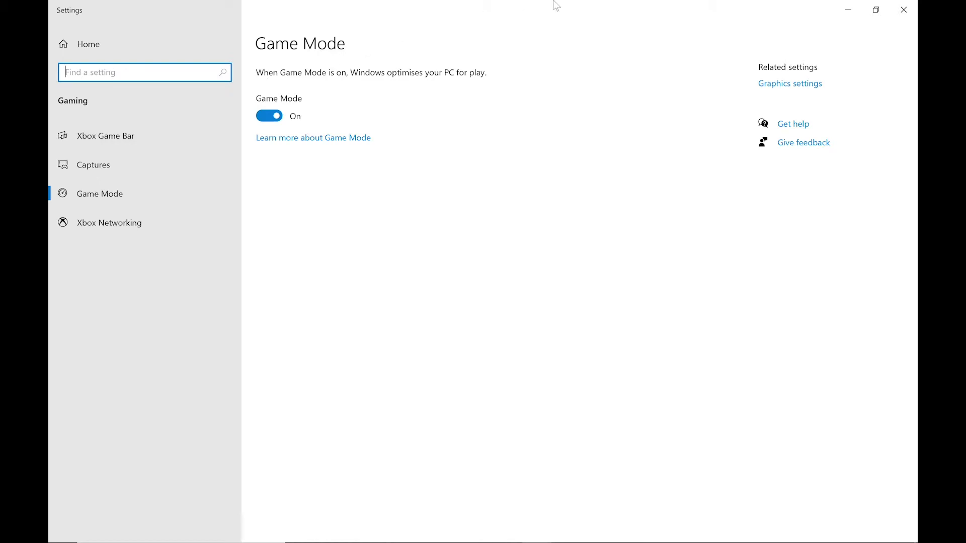
{"action": "left_click", "coordinate": [904, 9]}
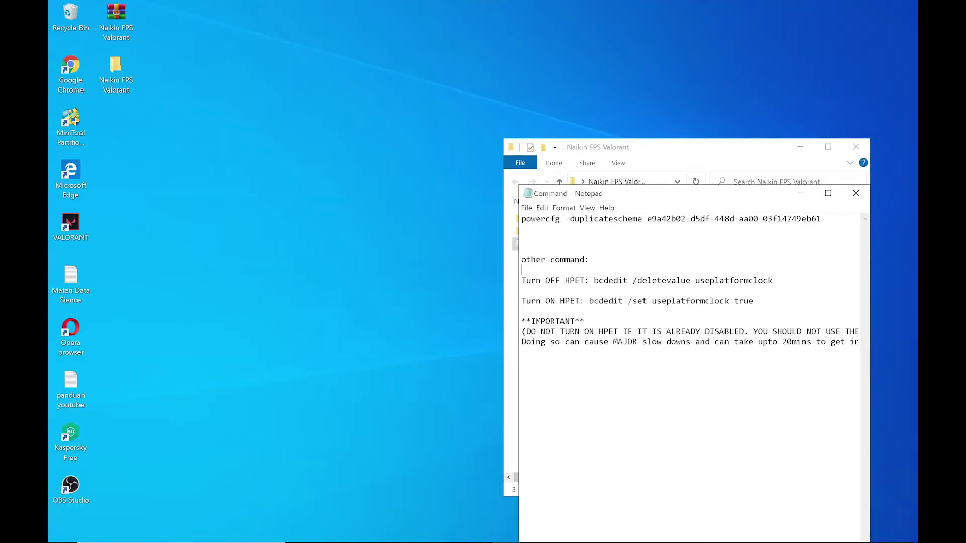
- Close the Command text file and add Disable DVR 1 from the Aktifin Semua Sesuai Kebutuhan PC folder to the registry
{"action": "left_click", "coordinate": [856, 193]}
{"action": "left_click", "coordinate": [619, 302]}
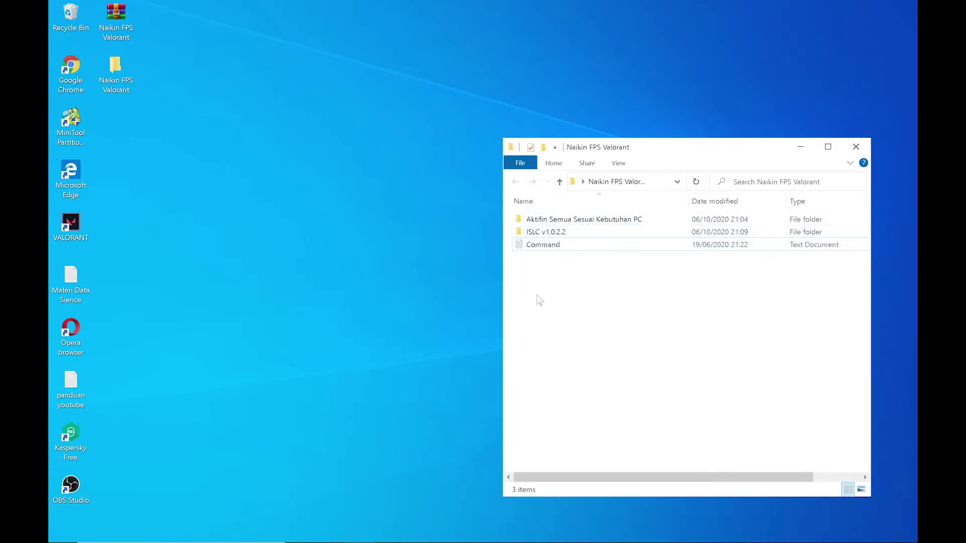
{"action": "double_click", "coordinate": [566, 221]}
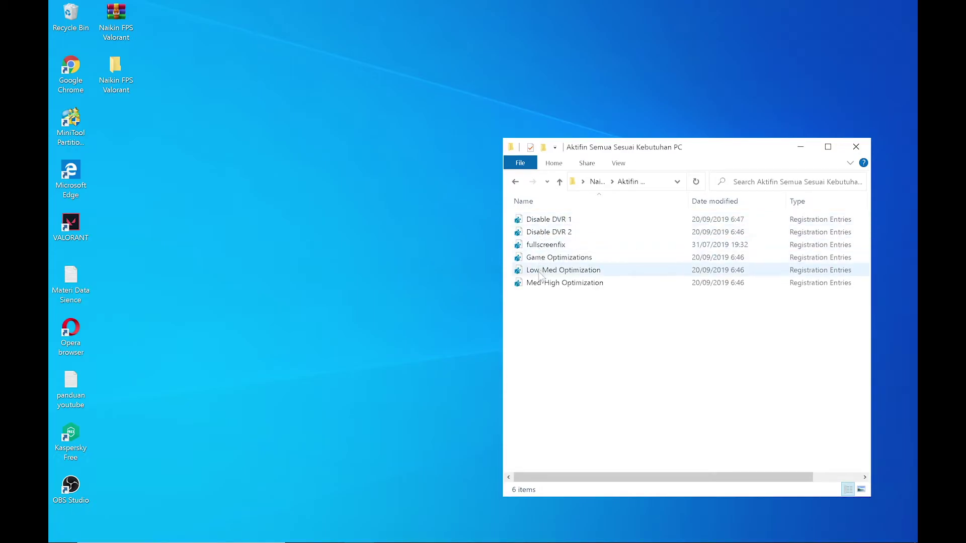
{"action": "double_click", "coordinate": [547, 219]}
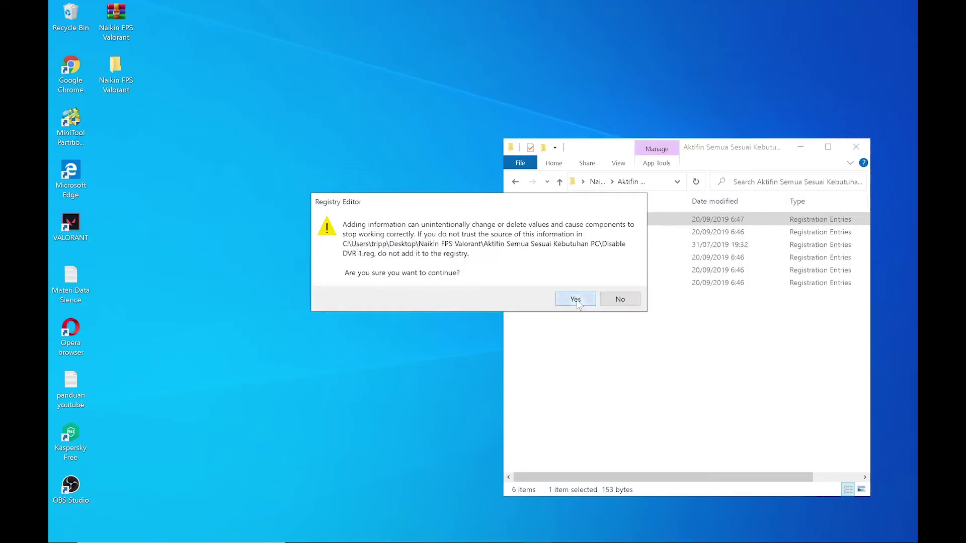
{"action": "left_click", "coordinate": [573, 301]}
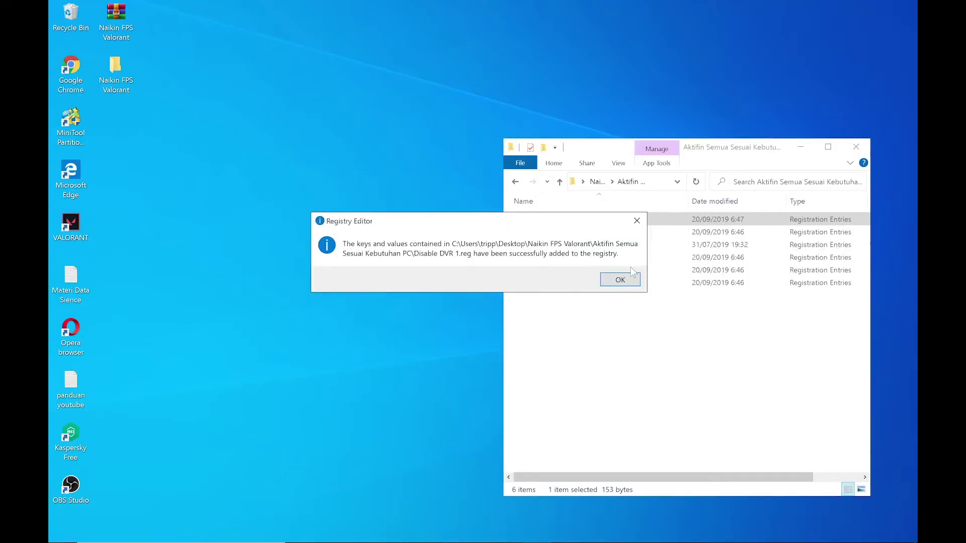
{"action": "left_click", "coordinate": [621, 278]}
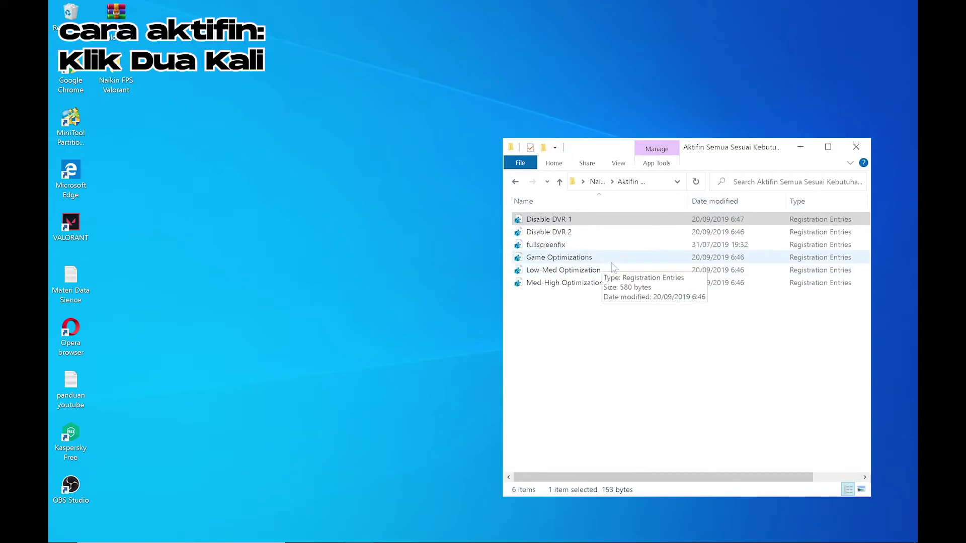
{"action": "left_click", "coordinate": [576, 224]}
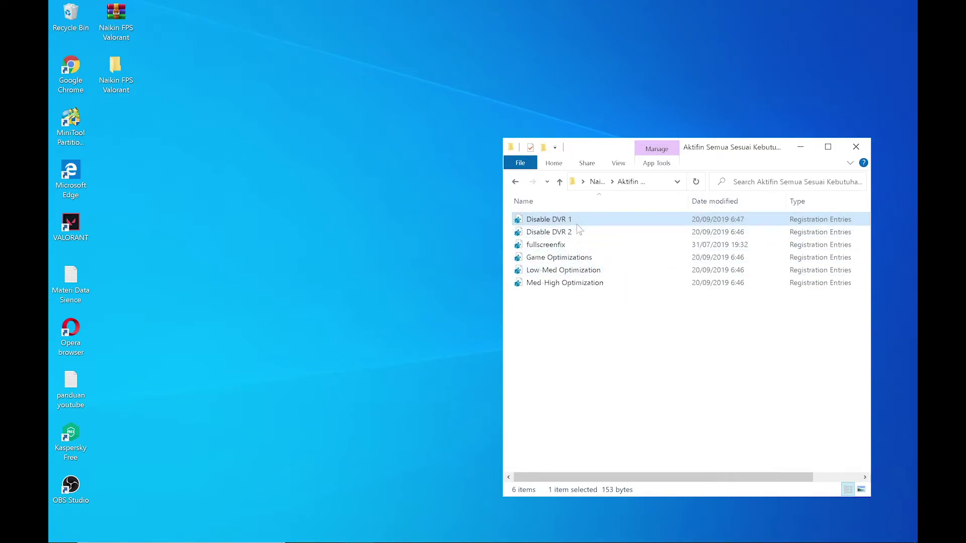
{"action": "left_click", "coordinate": [566, 272]}
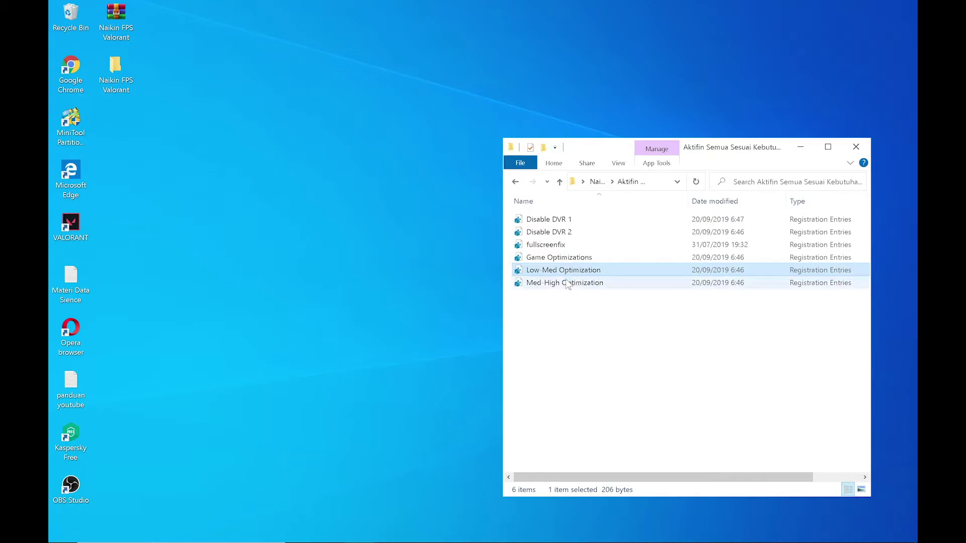
{"action": "left_click", "coordinate": [567, 278]}
{"action": "left_click", "coordinate": [567, 275]}
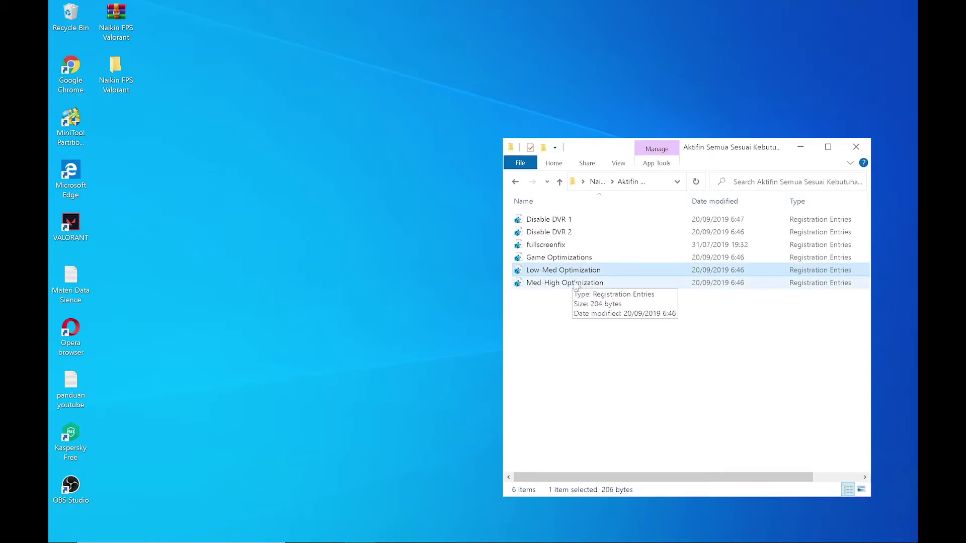
{"action": "left_click", "coordinate": [569, 278]}
{"action": "left_click", "coordinate": [569, 272]}
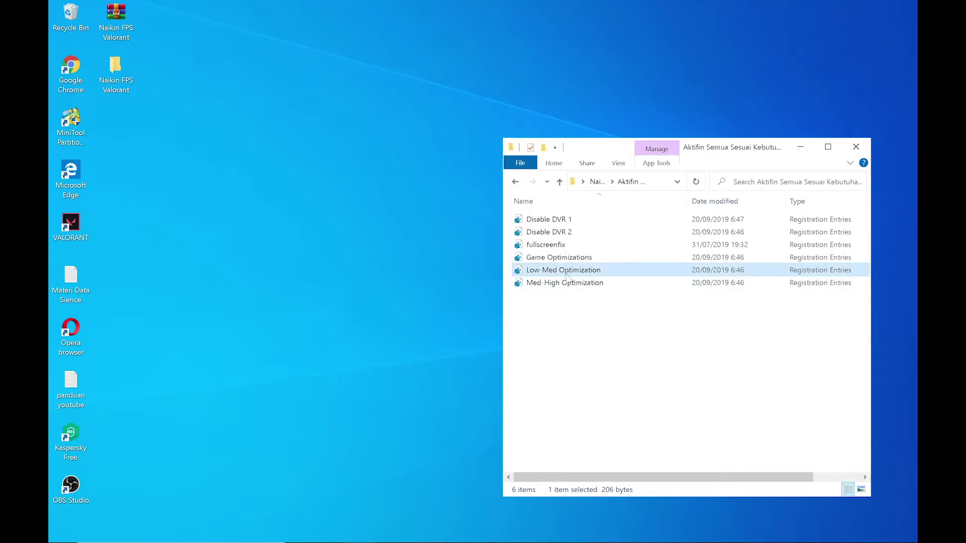
{"action": "left_click", "coordinate": [554, 303]}
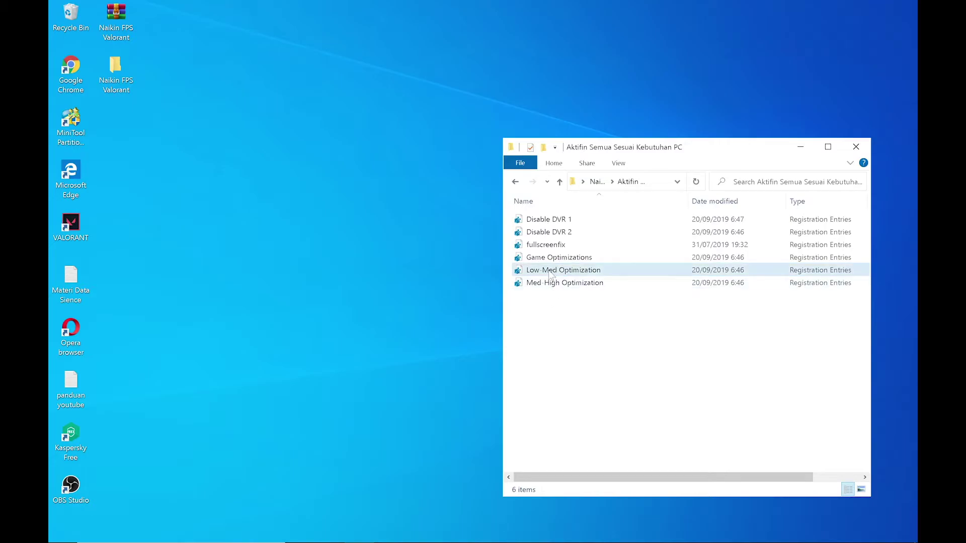
{"action": "left_click", "coordinate": [552, 272]}
{"action": "left_click", "coordinate": [549, 309]}
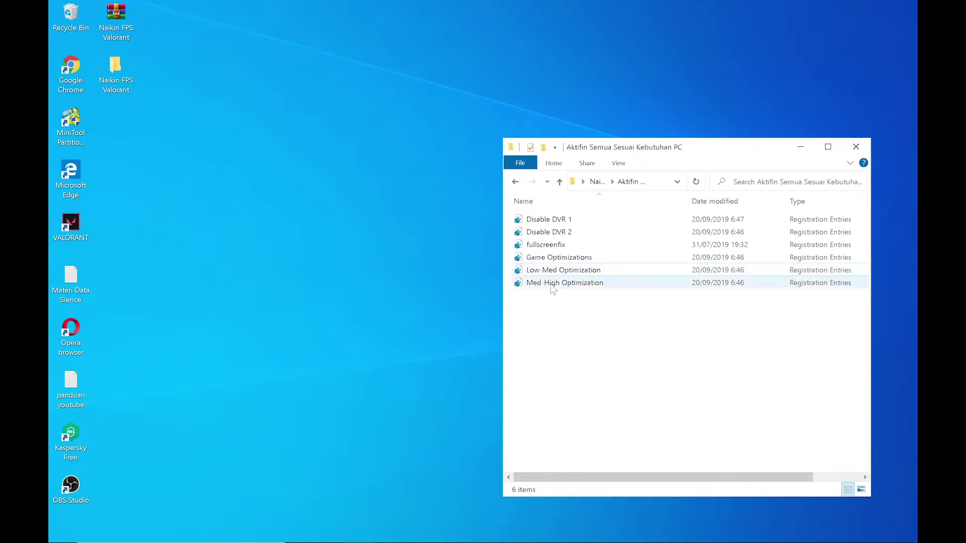
{"action": "left_click", "coordinate": [553, 283]}
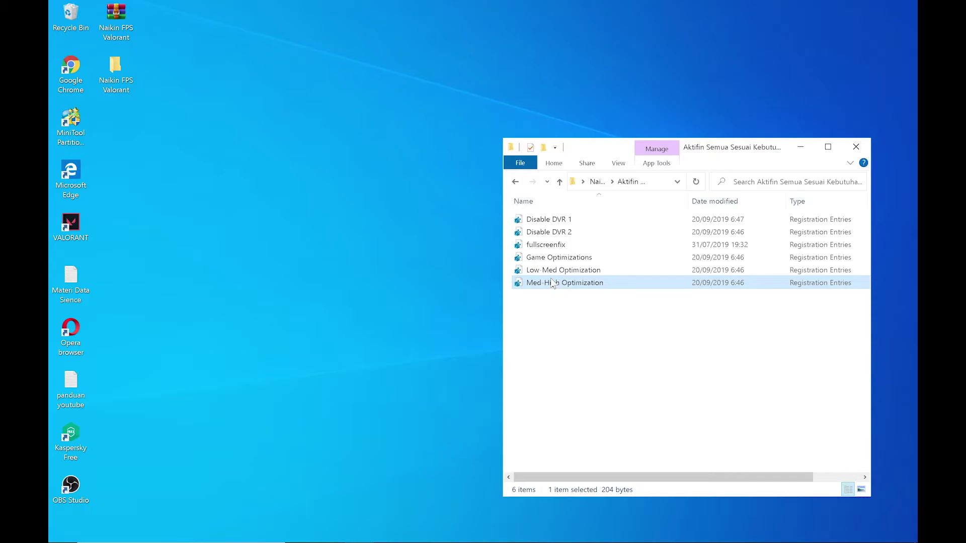
- Run Intelligent standby list cleaner ISLC from the ISLC v1.0.2.2 folder as administrator and bring up its window
{"action": "left_click", "coordinate": [515, 182]}
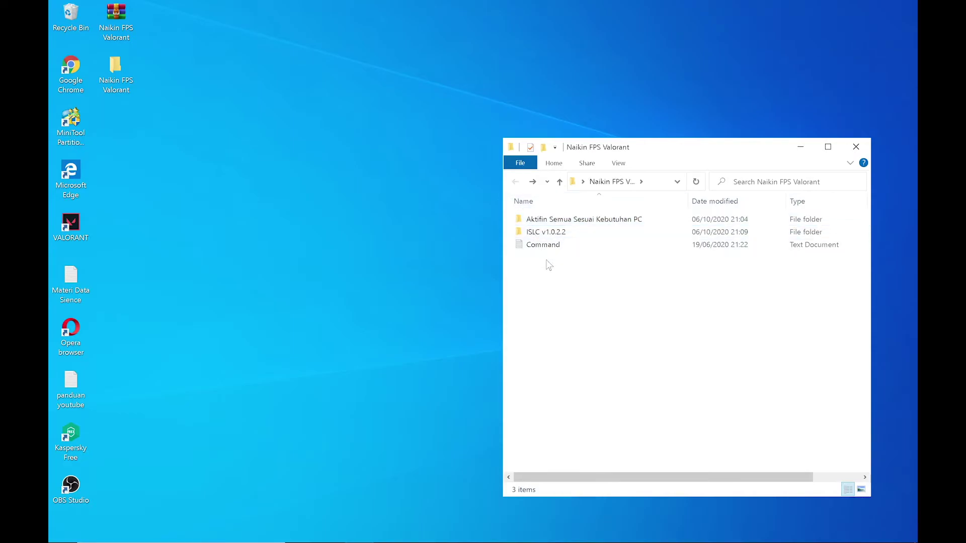
{"action": "left_click", "coordinate": [546, 236]}
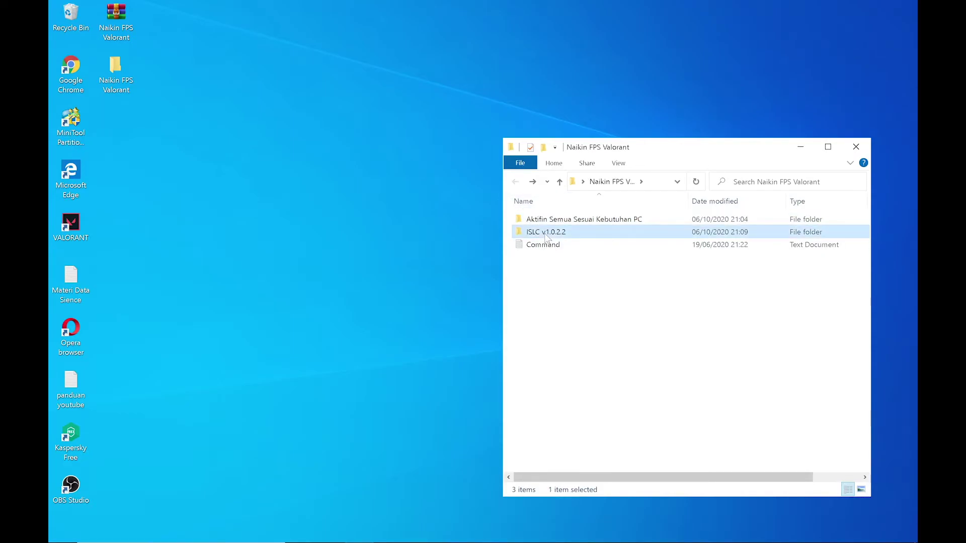
{"action": "double_click", "coordinate": [547, 236]}
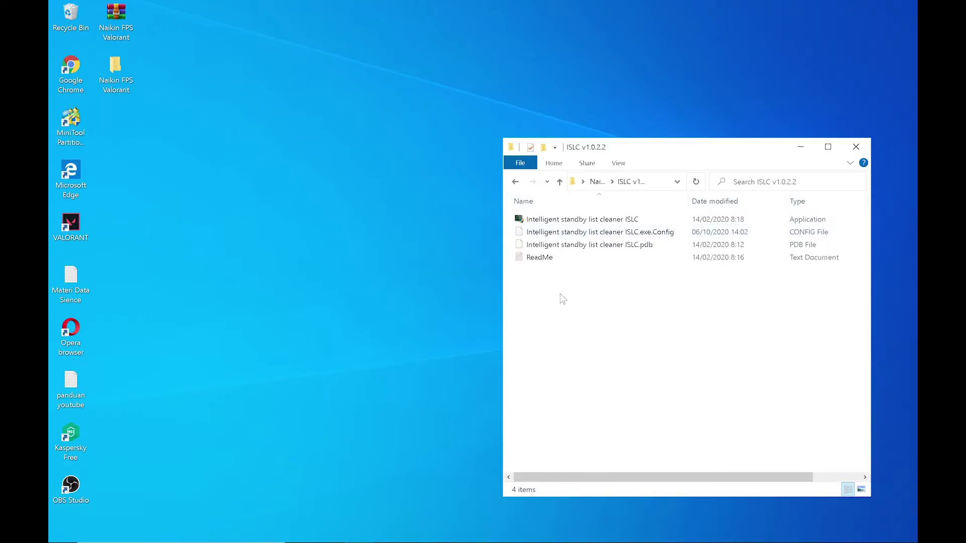
{"action": "left_click", "coordinate": [540, 221]}
{"action": "right_click", "coordinate": [540, 221]}
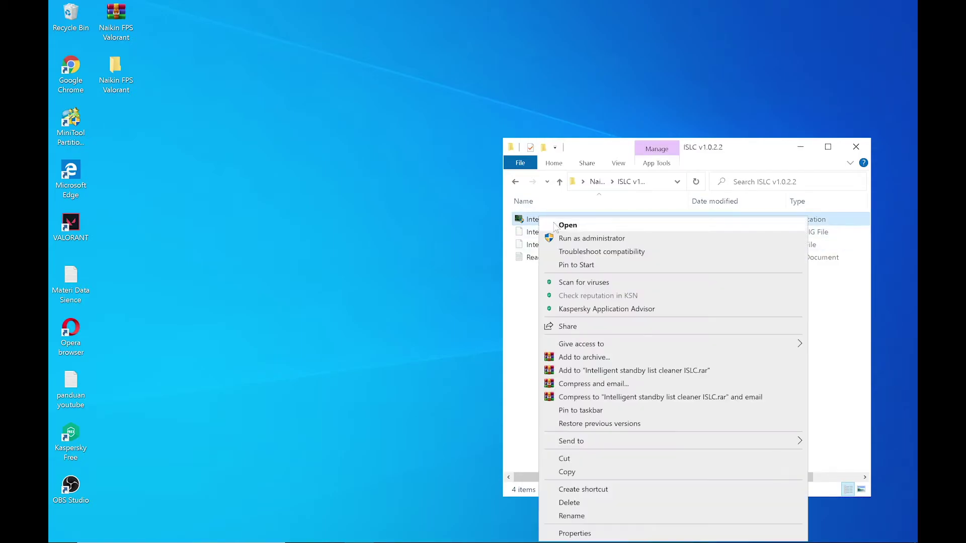
{"action": "left_click", "coordinate": [569, 238]}
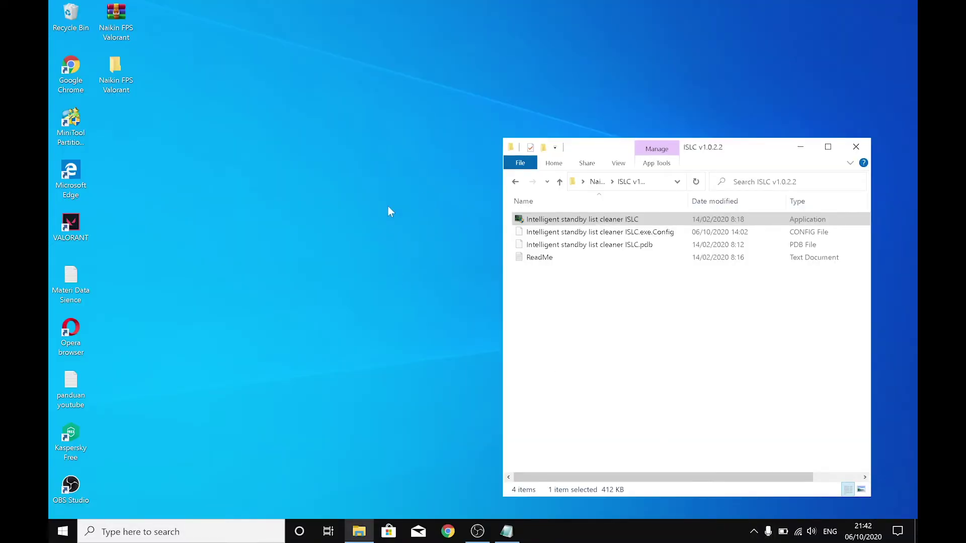
{"action": "left_click", "coordinate": [753, 532]}
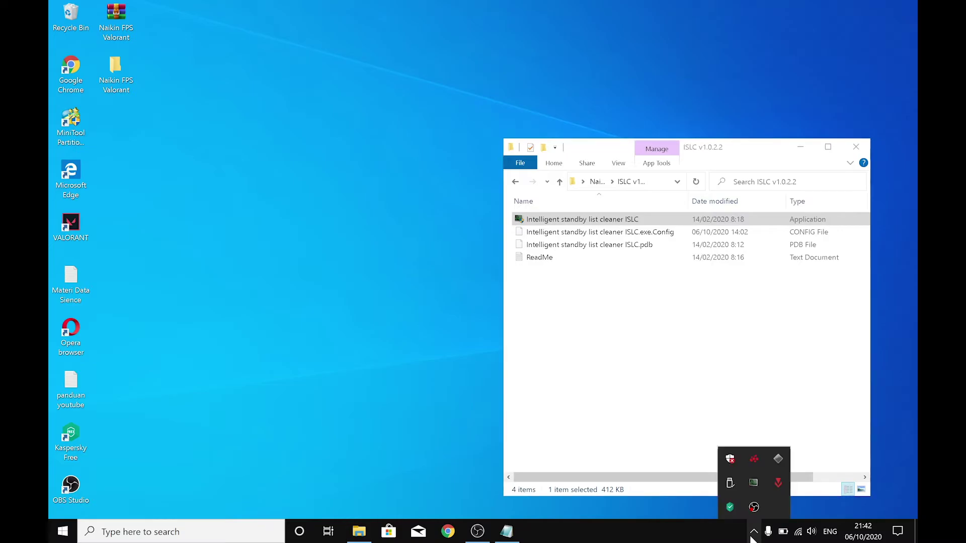
{"action": "double_click", "coordinate": [750, 483]}
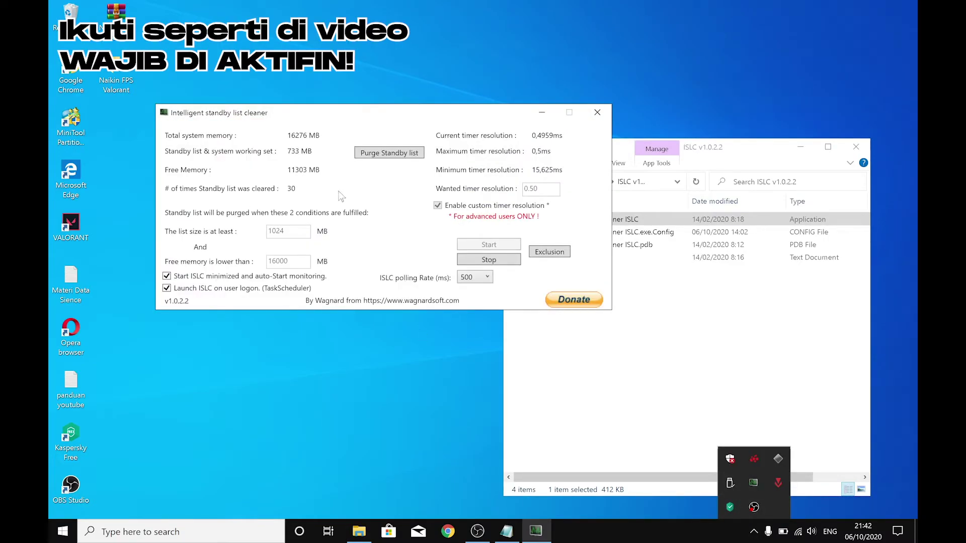
- Stop and restart ISLC monitoring with a wanted timer resolution of 0.50, purge the standby list and minimise the window
{"action": "left_click", "coordinate": [484, 261]}
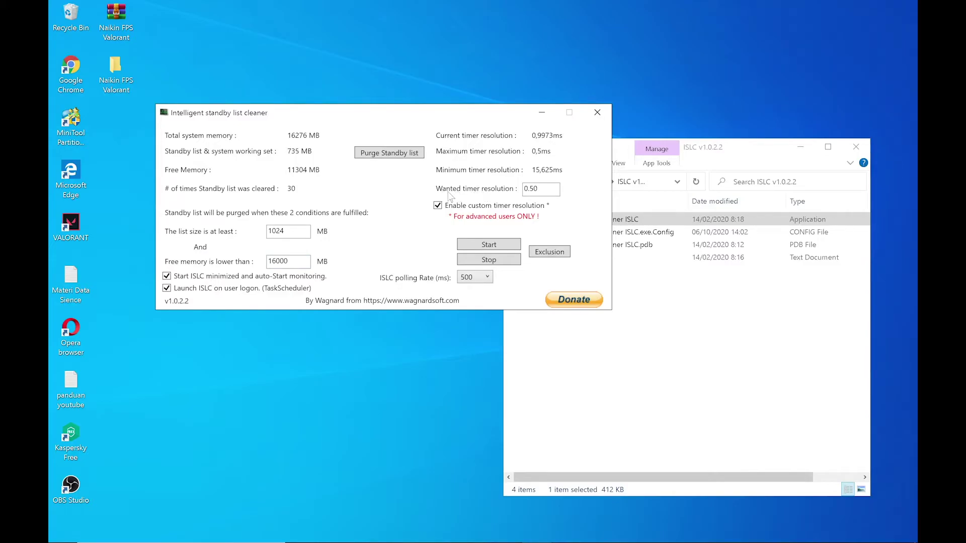
{"action": "left_click", "coordinate": [538, 188]}
{"action": "left_click", "coordinate": [483, 244]}
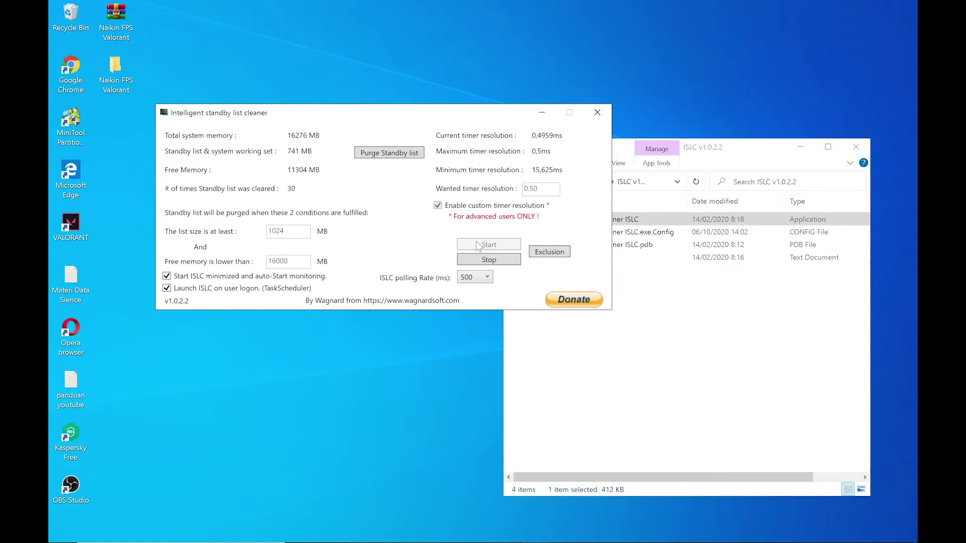
{"action": "left_click", "coordinate": [393, 154]}
{"action": "left_click", "coordinate": [542, 112]}
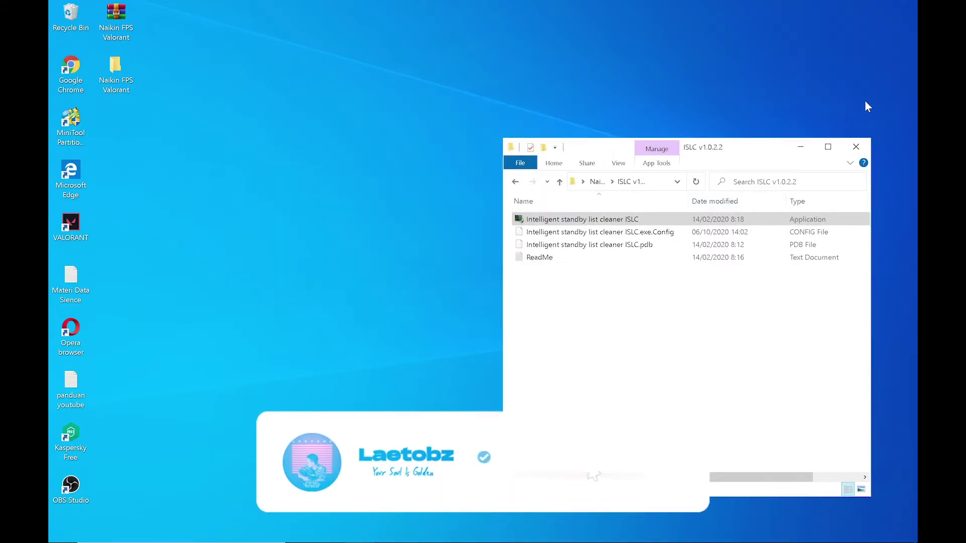
- Close the ISLC v1.0.2.2 folder and run VALORANT from the desktop as administrator
{"action": "left_click", "coordinate": [855, 146]}
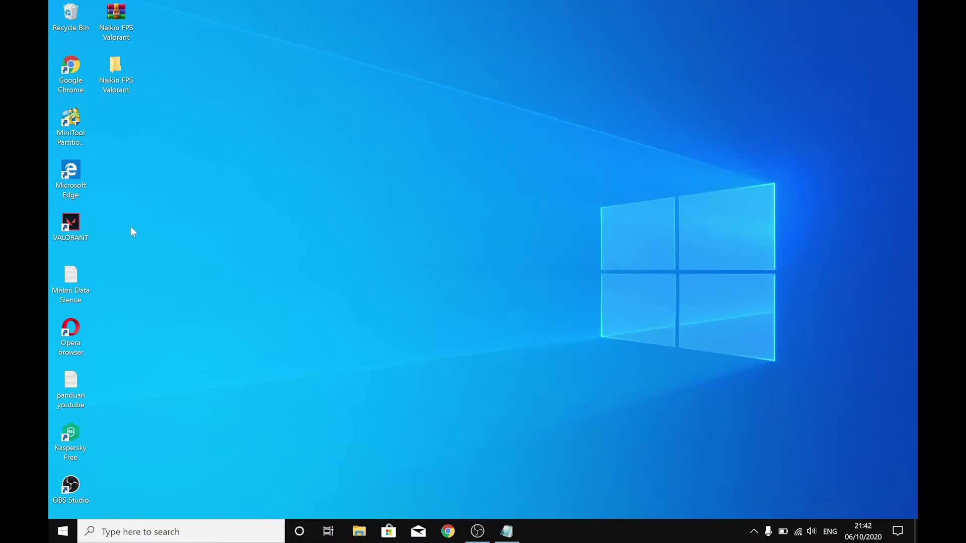
{"action": "right_click", "coordinate": [69, 224]}
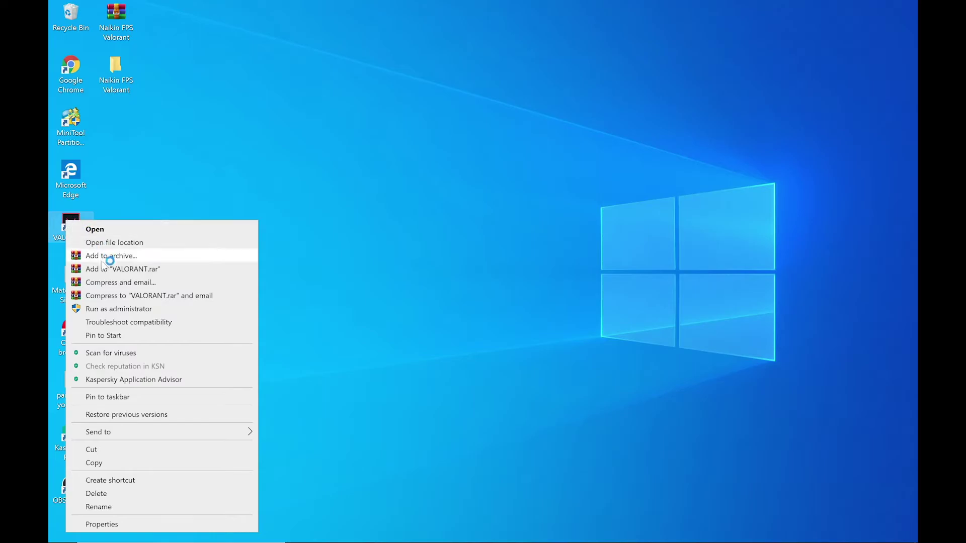
{"action": "left_click", "coordinate": [112, 308]}
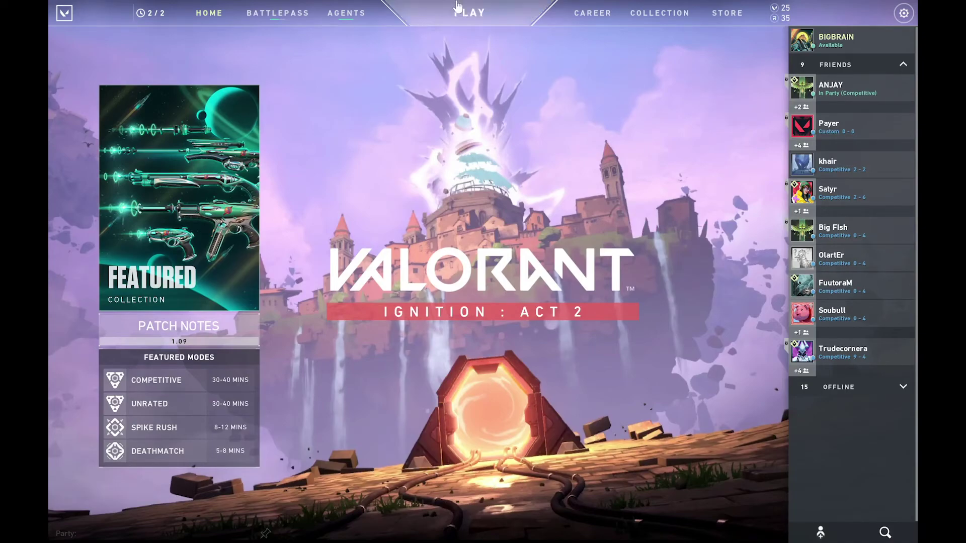
- Open the VALORANT settings, look through the general options and show the general video settings
{"action": "left_click", "coordinate": [904, 13]}
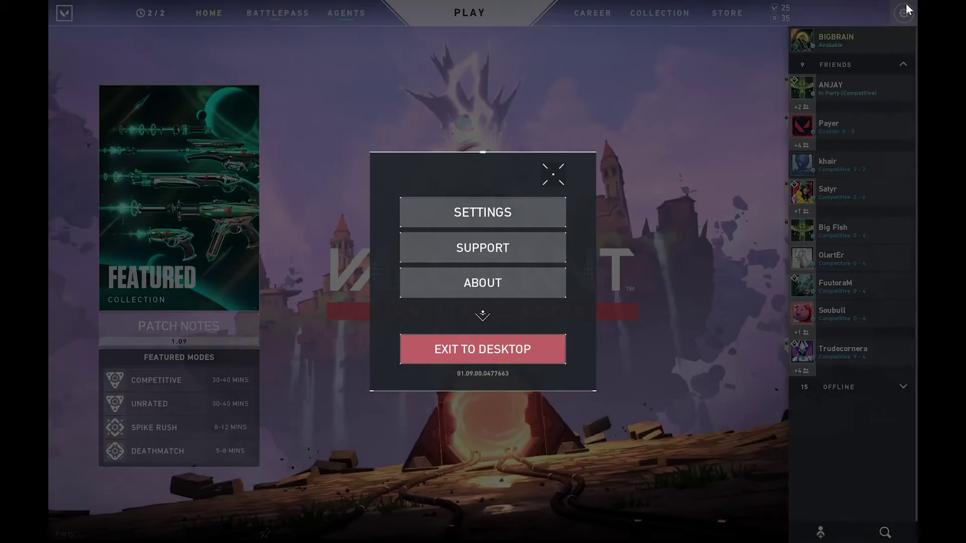
{"action": "left_click", "coordinate": [484, 208]}
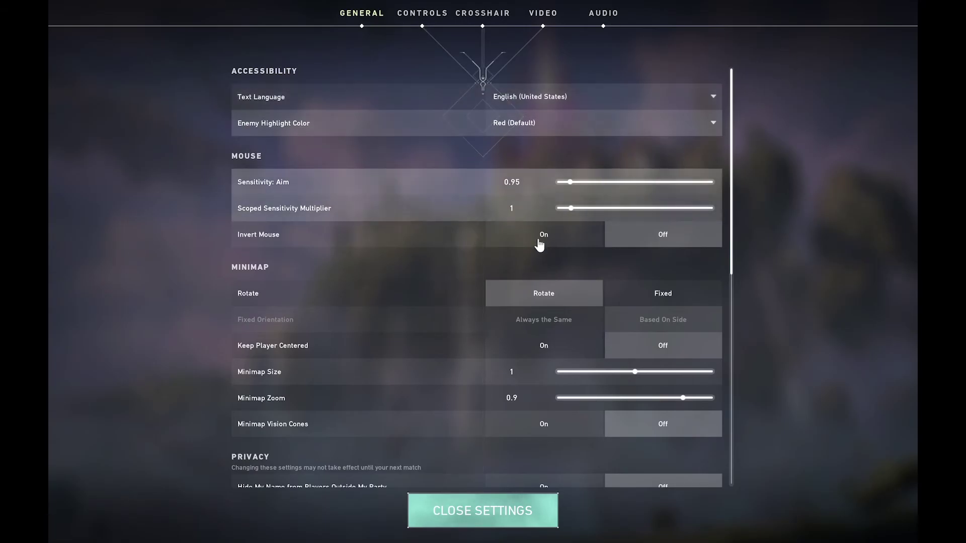
{"action": "left_click_drag", "start_coordinate": [733, 193], "coordinate": [702, 444]}
{"action": "scroll", "coordinate": [699, 438], "scroll_direction": "up", "scroll_amount": 15}
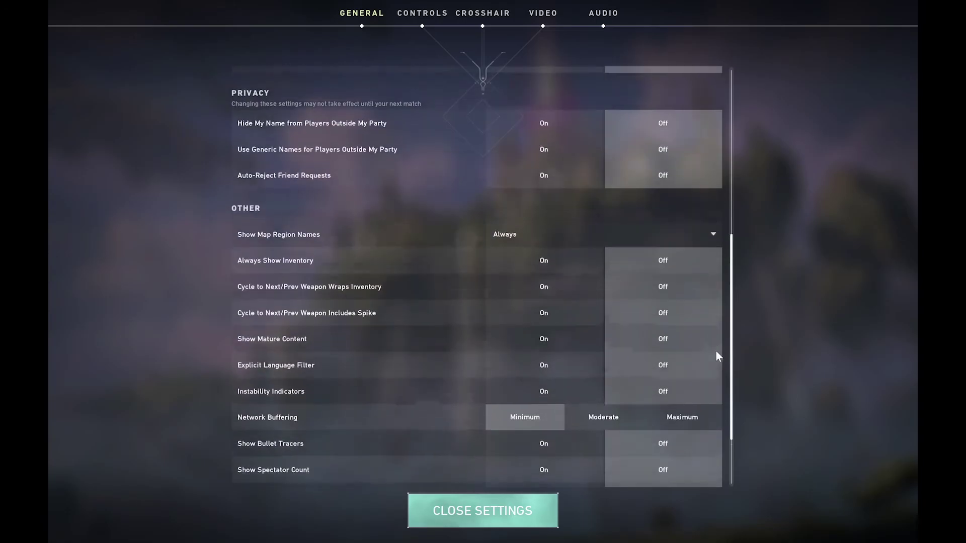
{"action": "left_click", "coordinate": [547, 29]}
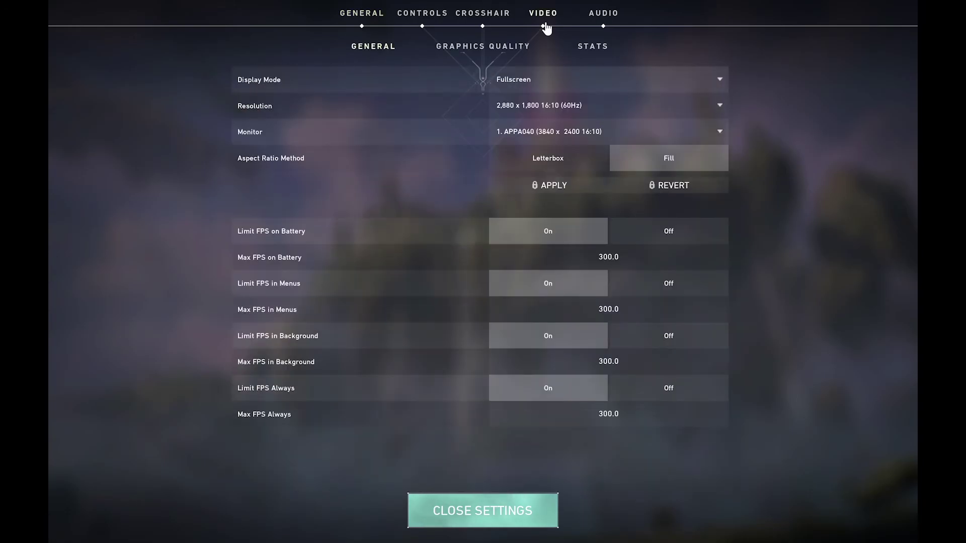